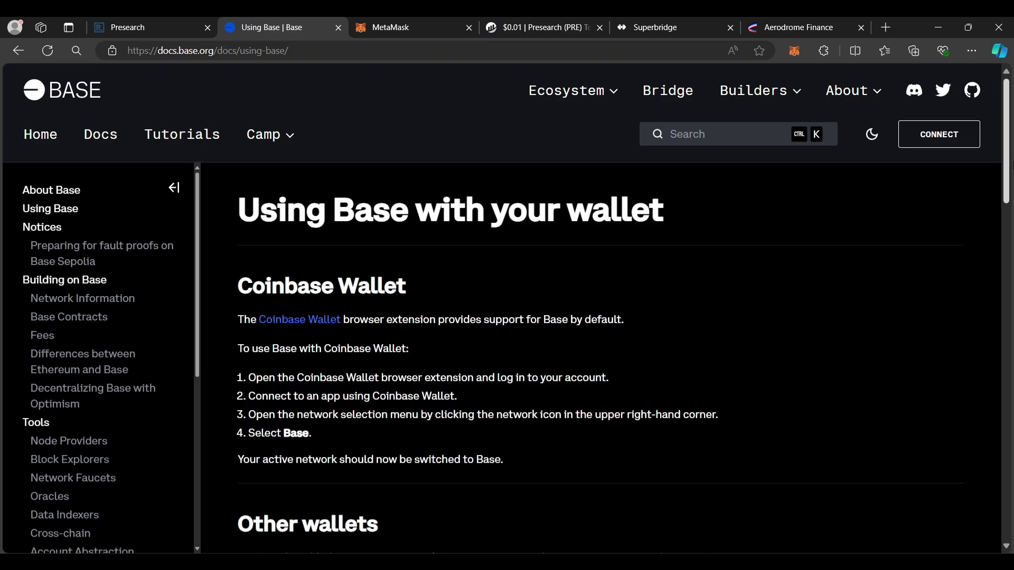
Scroll the Using Base page to the MetaMask section's Base Mainnet settings table
scroll(756, 414, "down", 6)
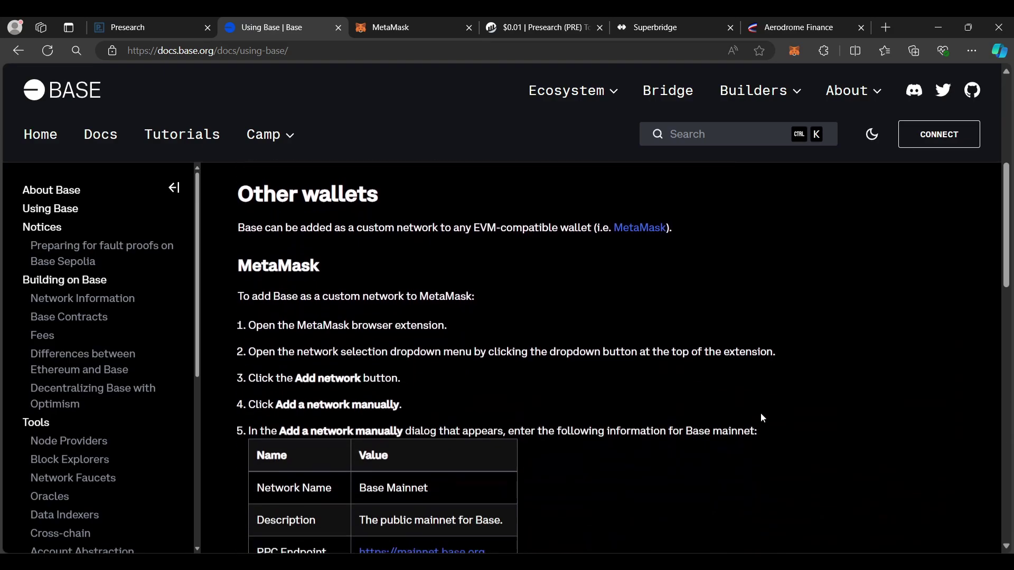
scroll(761, 413, "down", 2)
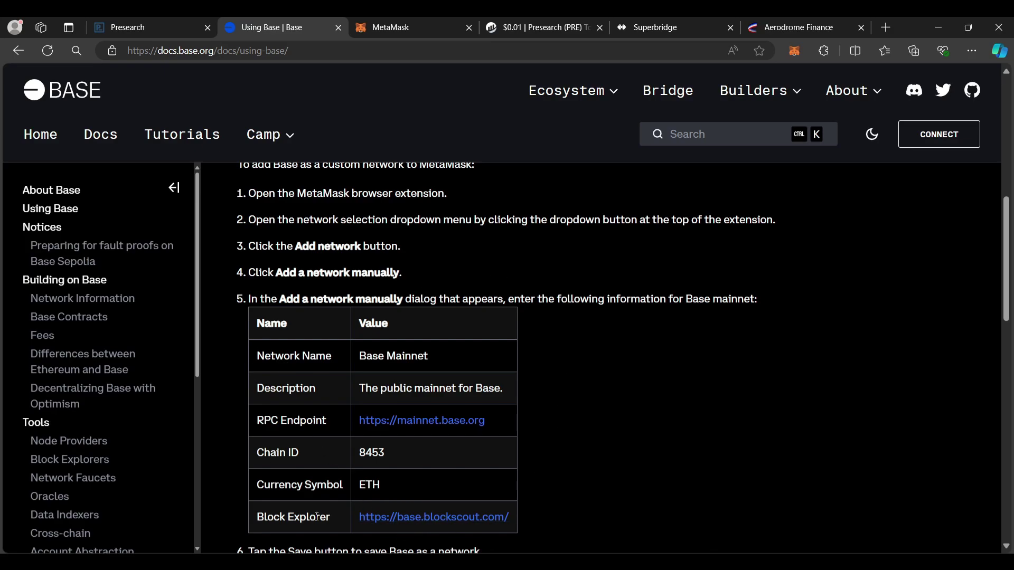
Start adding a custom network manually from MetaMask's network list
left_click(795, 50)
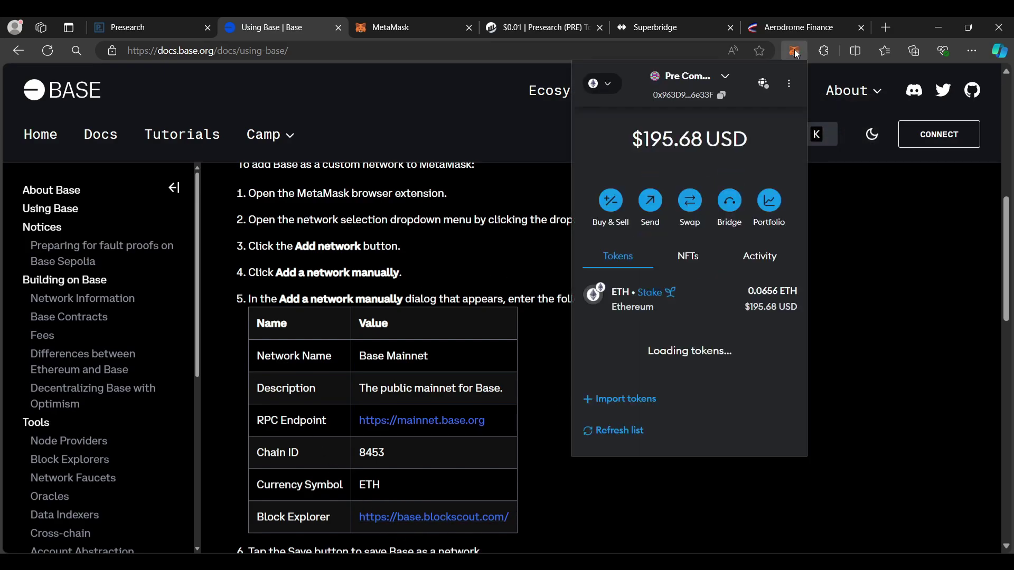
left_click(608, 85)
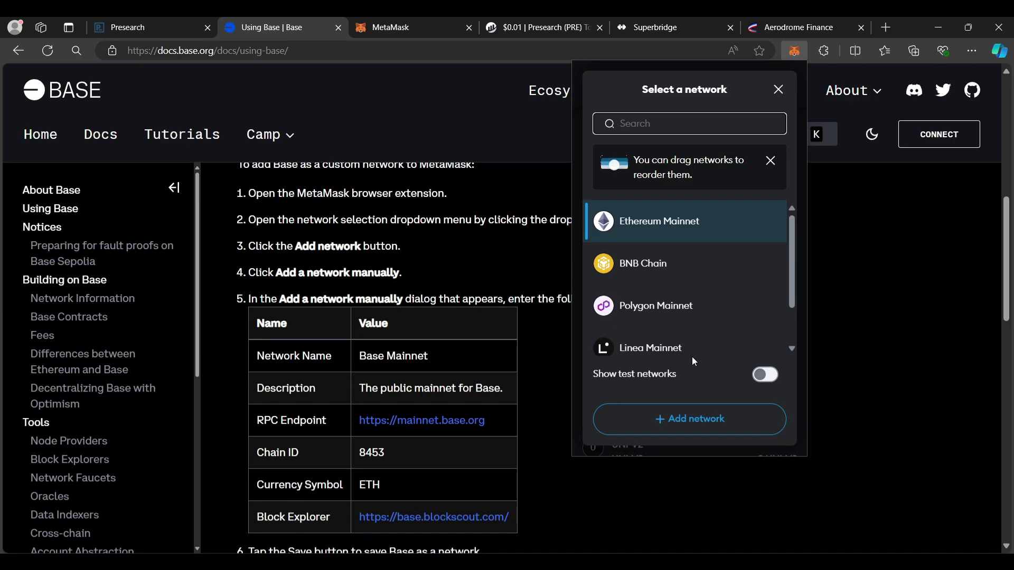
left_click(691, 420)
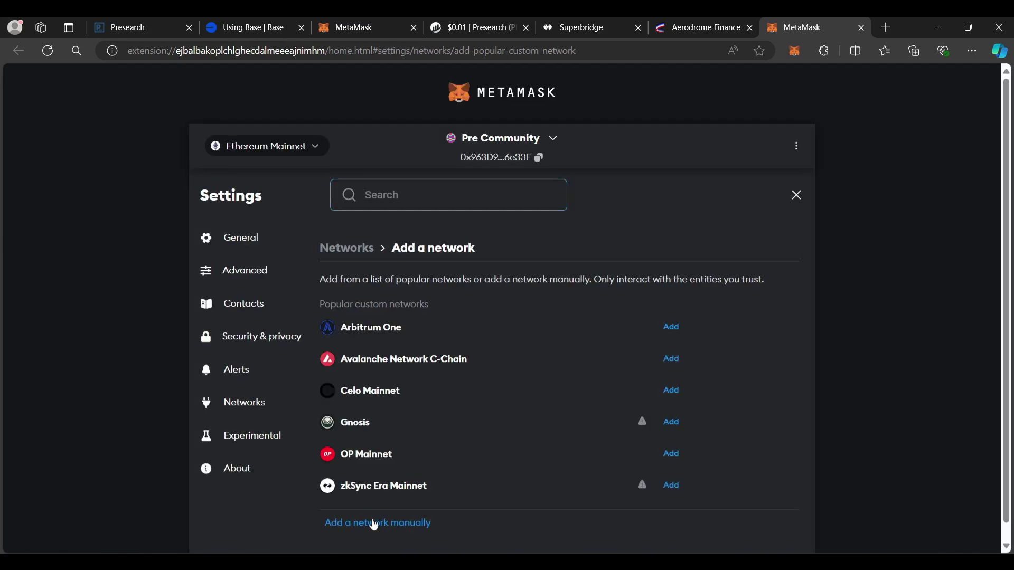
left_click(374, 524)
Fill in Base Mainnet (RPC mainnet.base.org, chain ID 8453, ETH) from the docs and save it
scroll(372, 518, "down", 2)
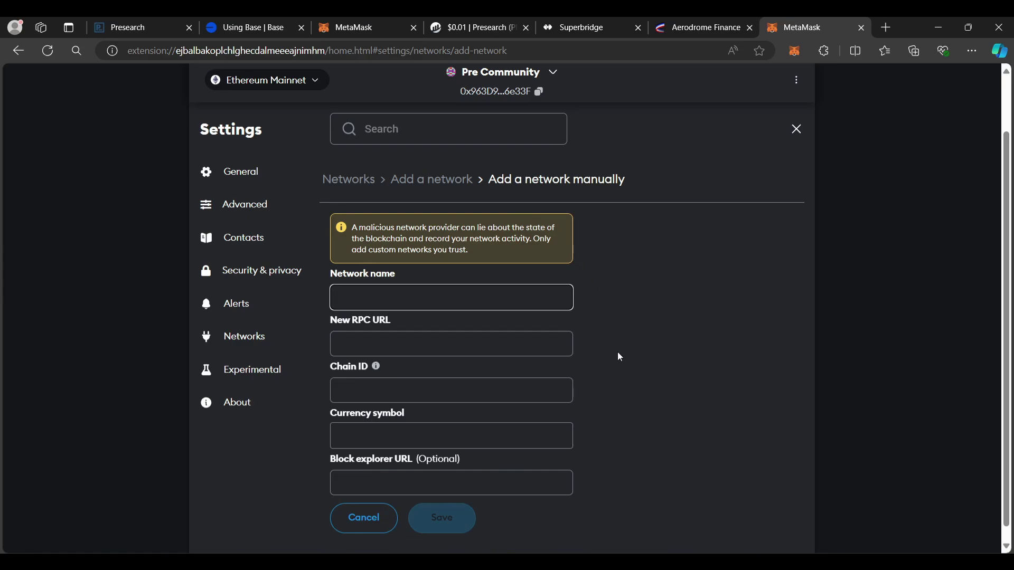
left_click(334, 29)
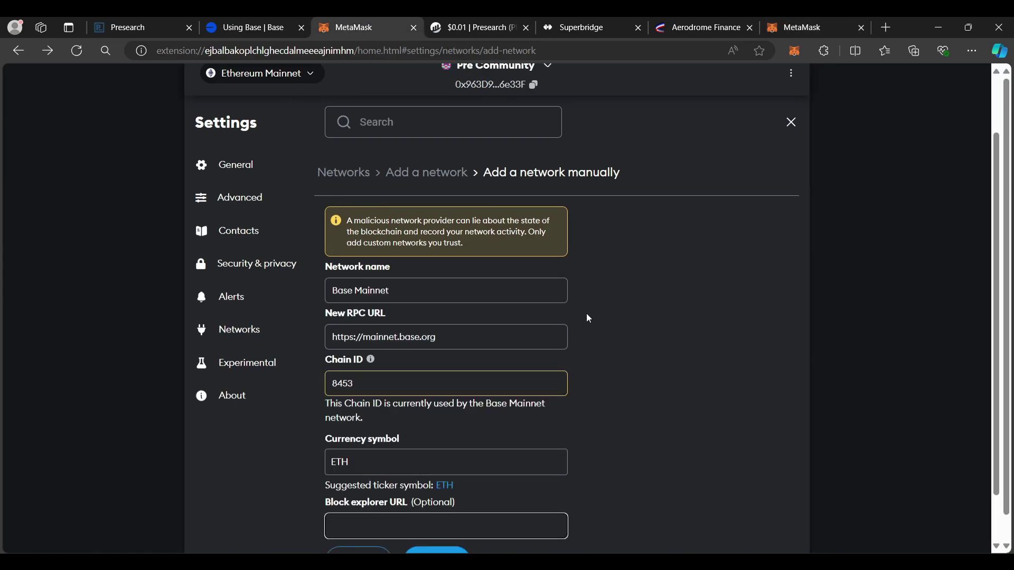
scroll(588, 318, "down", 1)
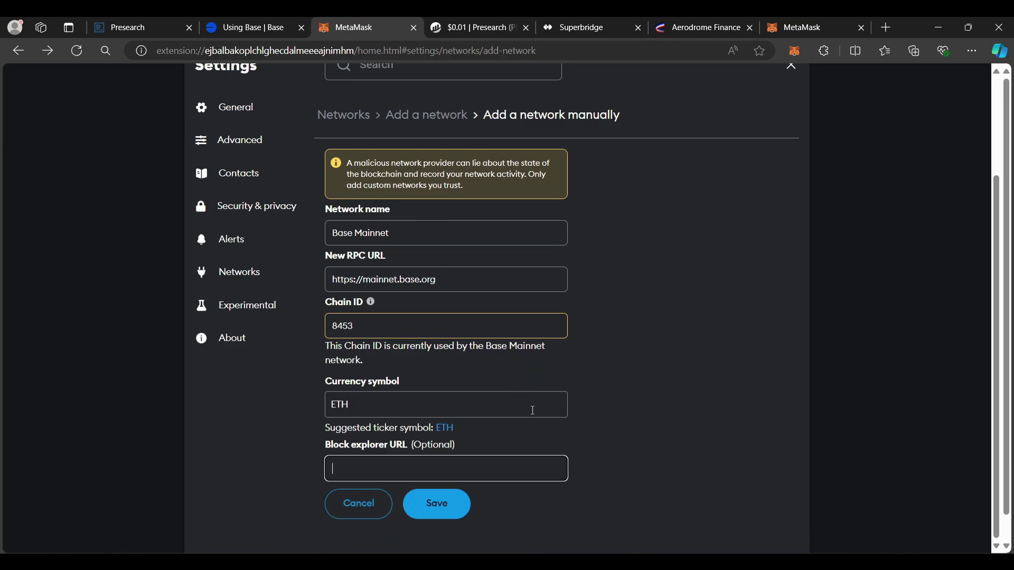
left_click(238, 30)
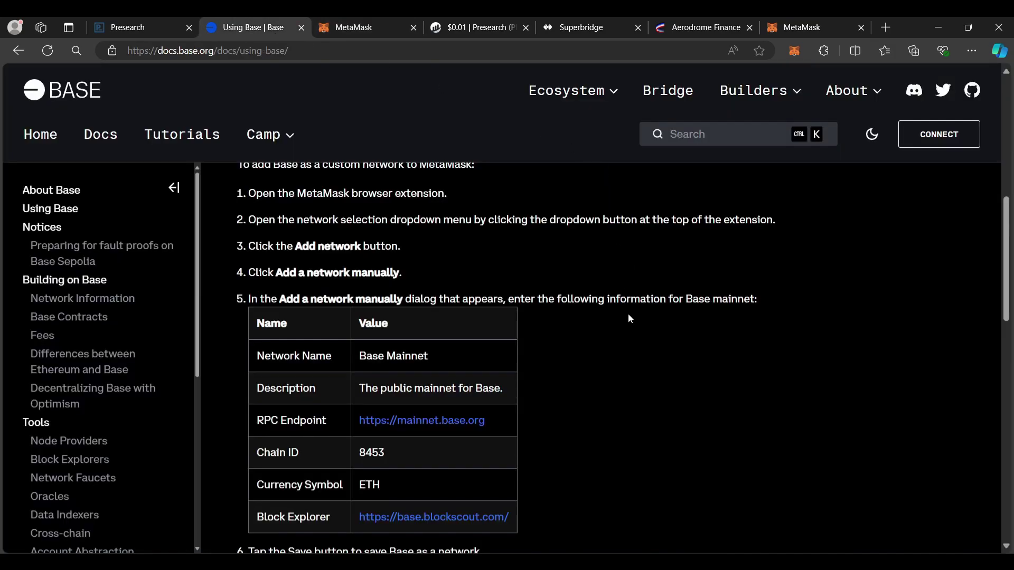
left_click(364, 28)
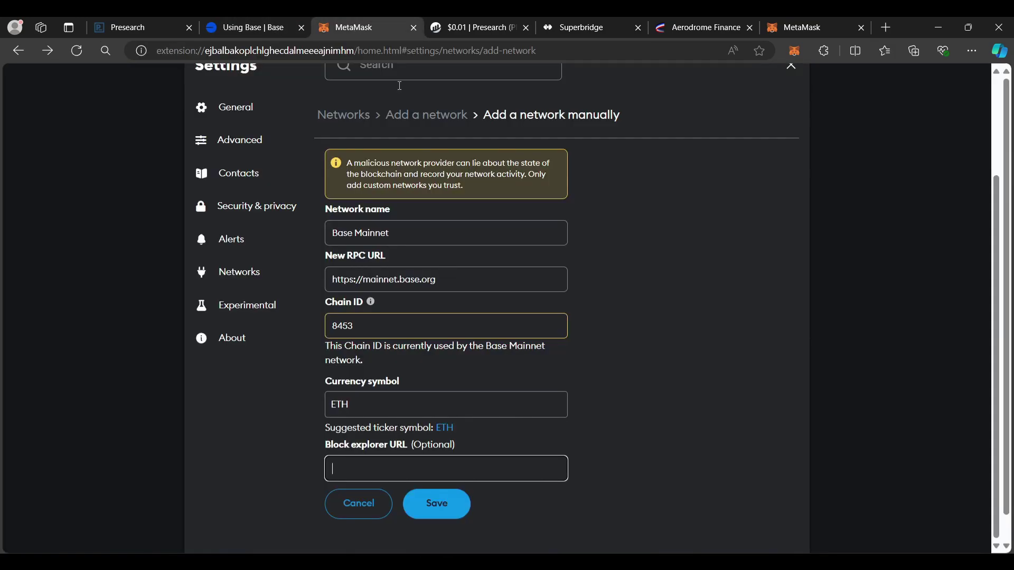
left_click(451, 502)
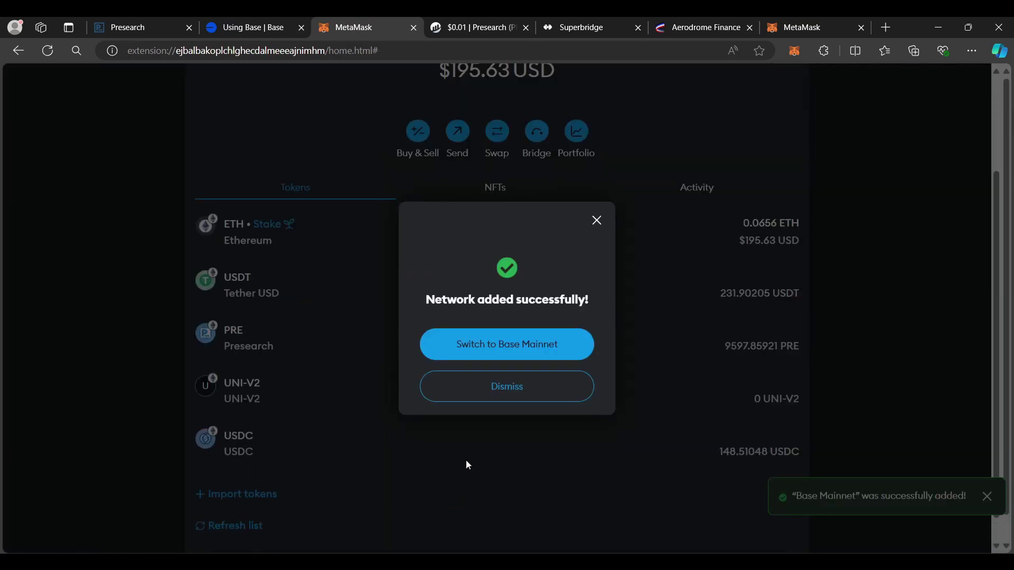
Switch the wallet to Base Mainnet and copy the PRE contract address from BaseScan
left_click(486, 353)
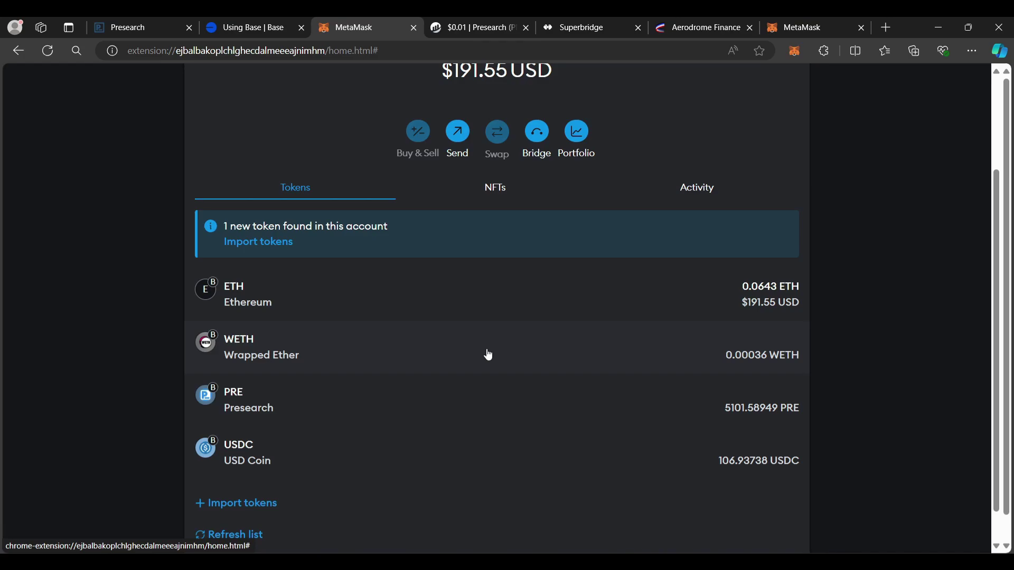
left_click(484, 28)
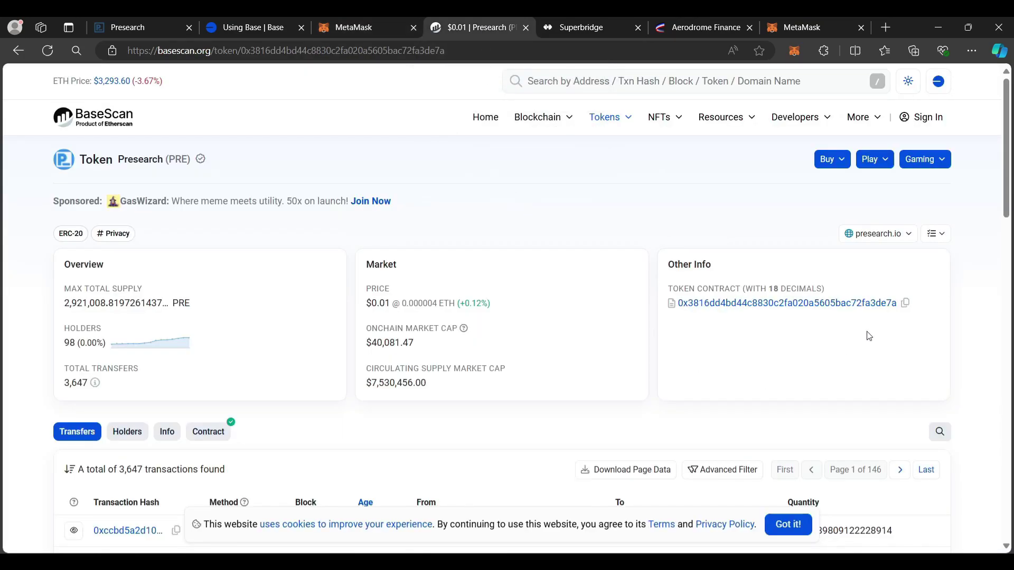
left_click(906, 305)
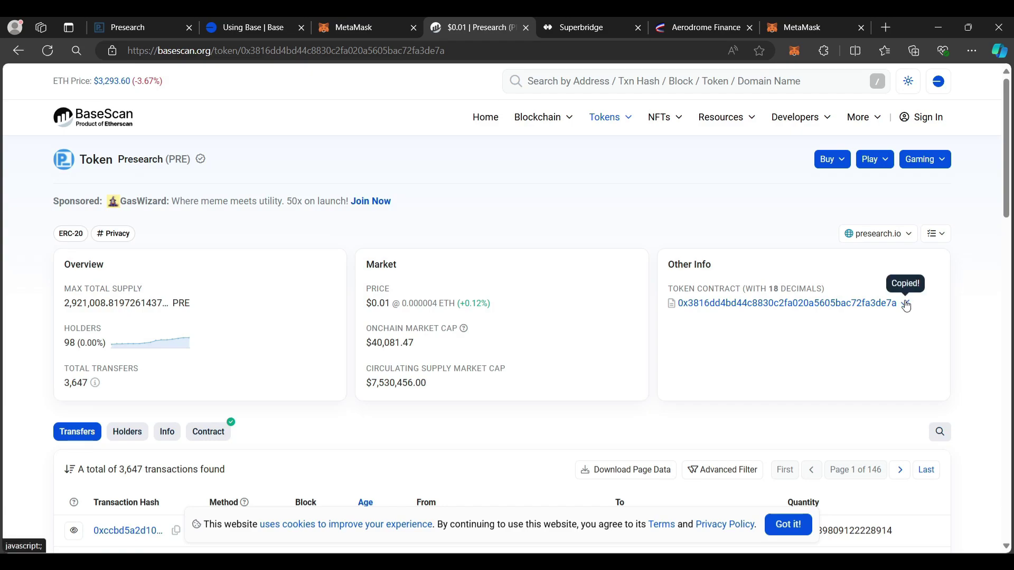
Import the Presearch token into MetaMask by pasting its contract address, then go to Superbridge
left_click(371, 32)
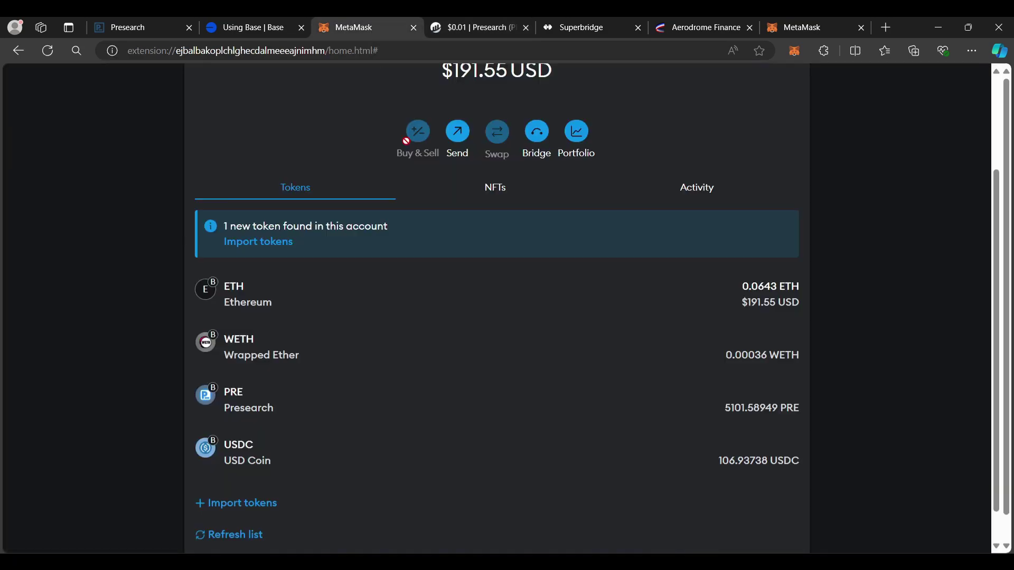
left_click(236, 505)
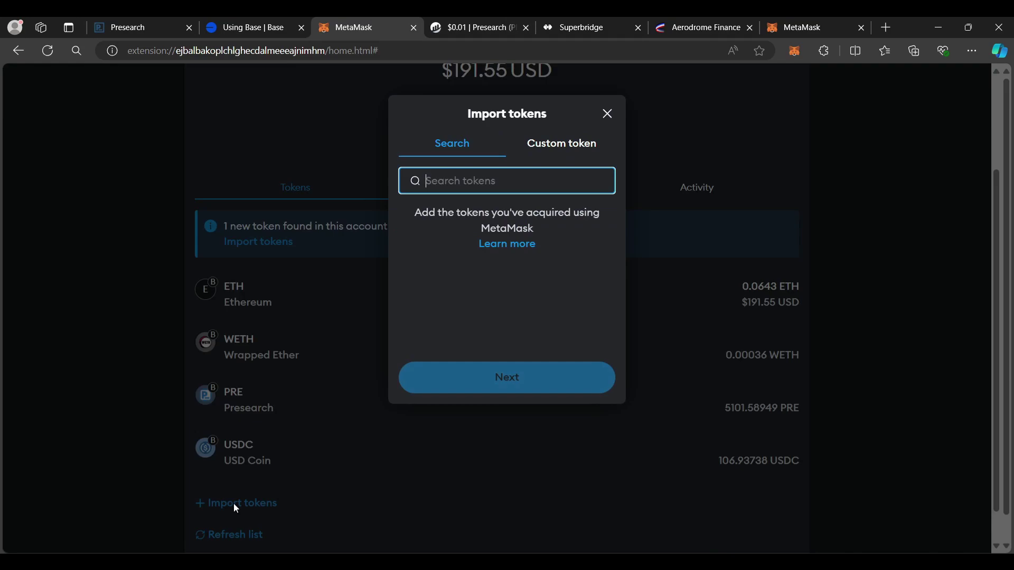
right_click(462, 181)
left_click(488, 306)
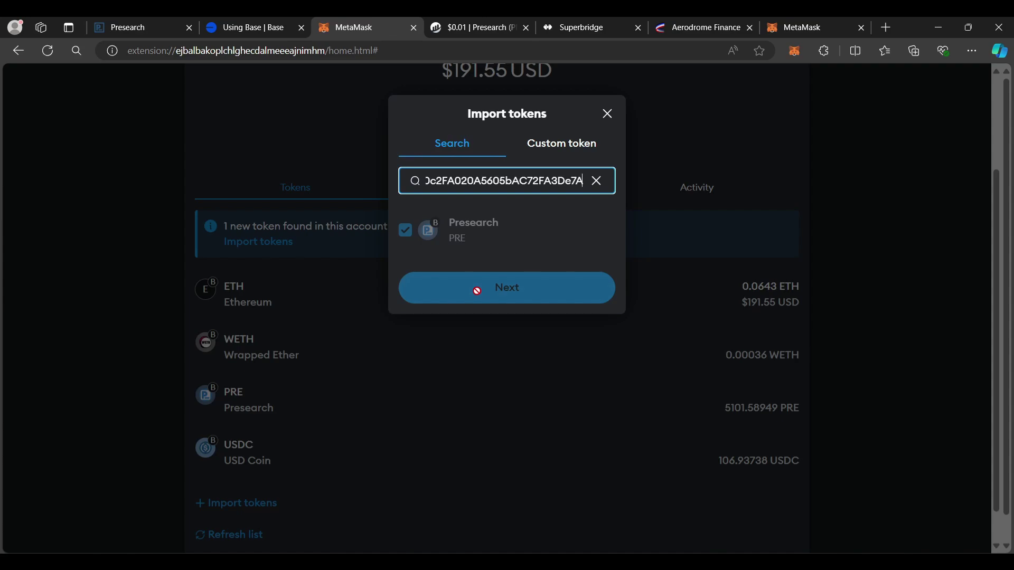
left_click(595, 28)
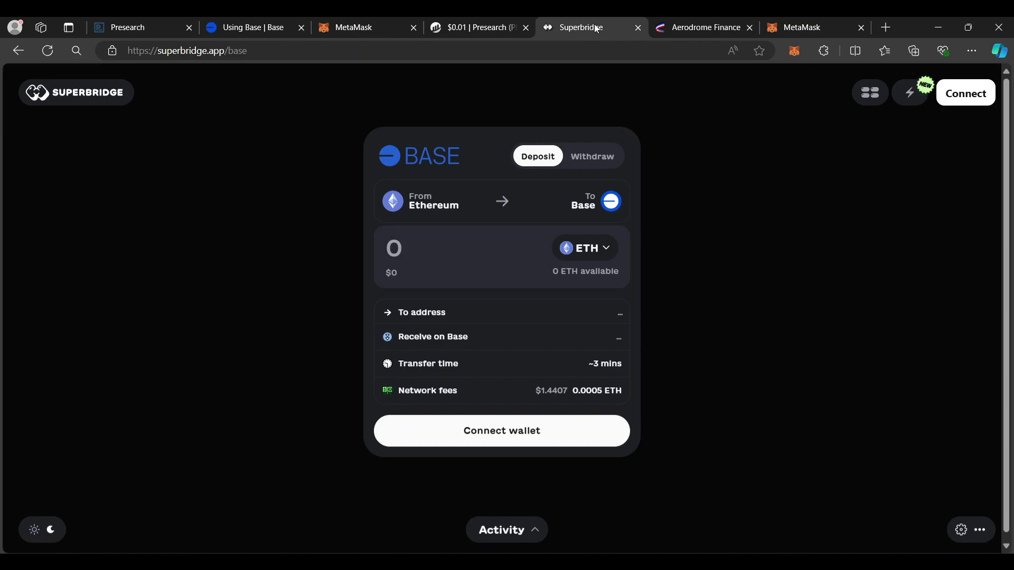
Connect MetaMask to Superbridge on Ethereum Mainnet, showing 0.06562 ETH available
left_click(971, 91)
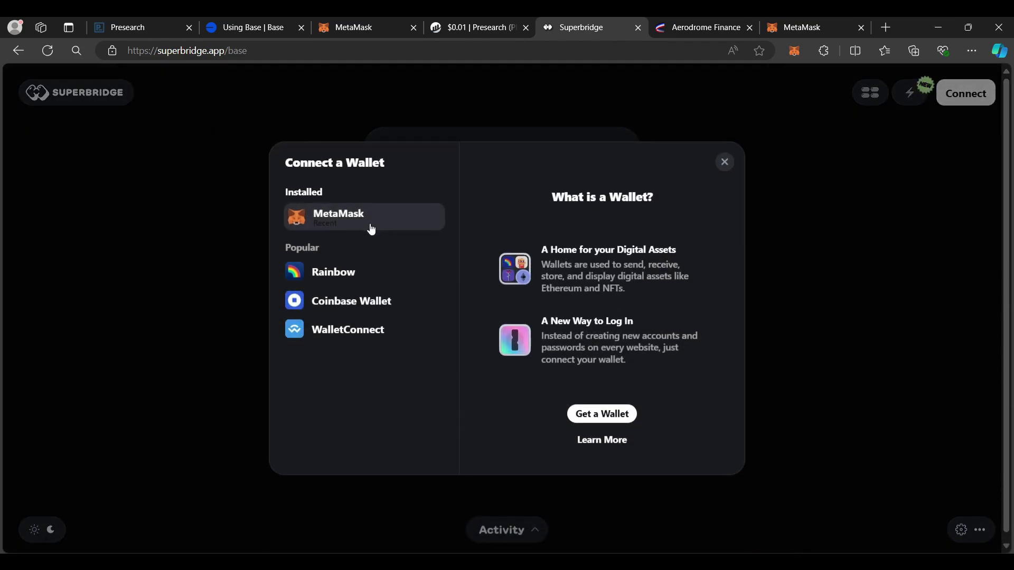
left_click(371, 229)
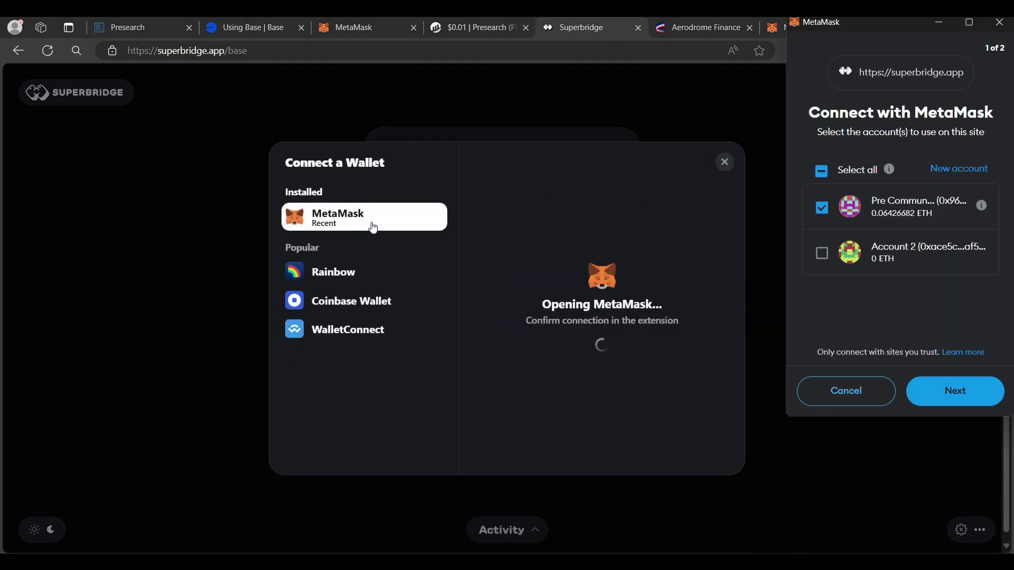
left_click(951, 402)
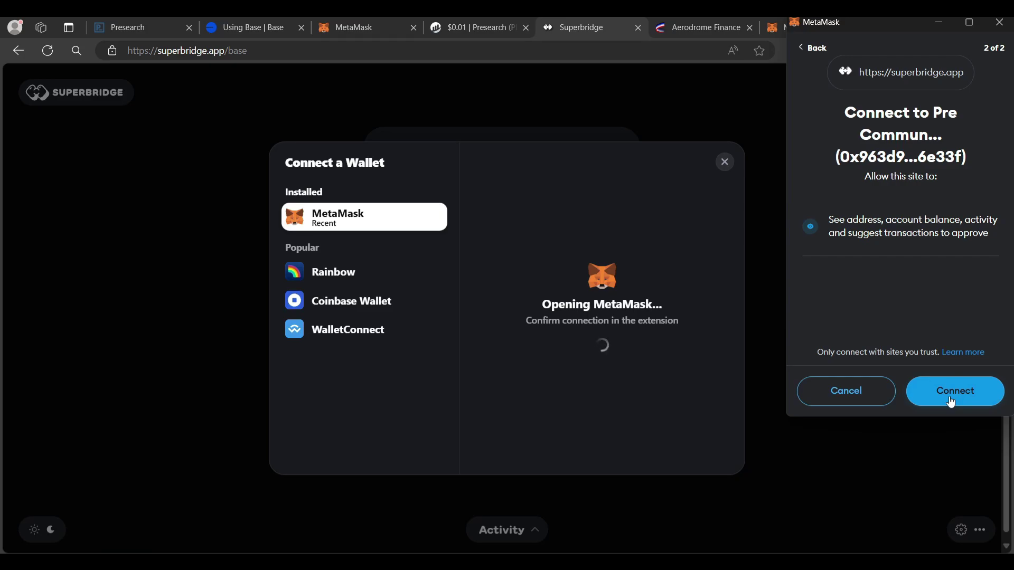
left_click(951, 401)
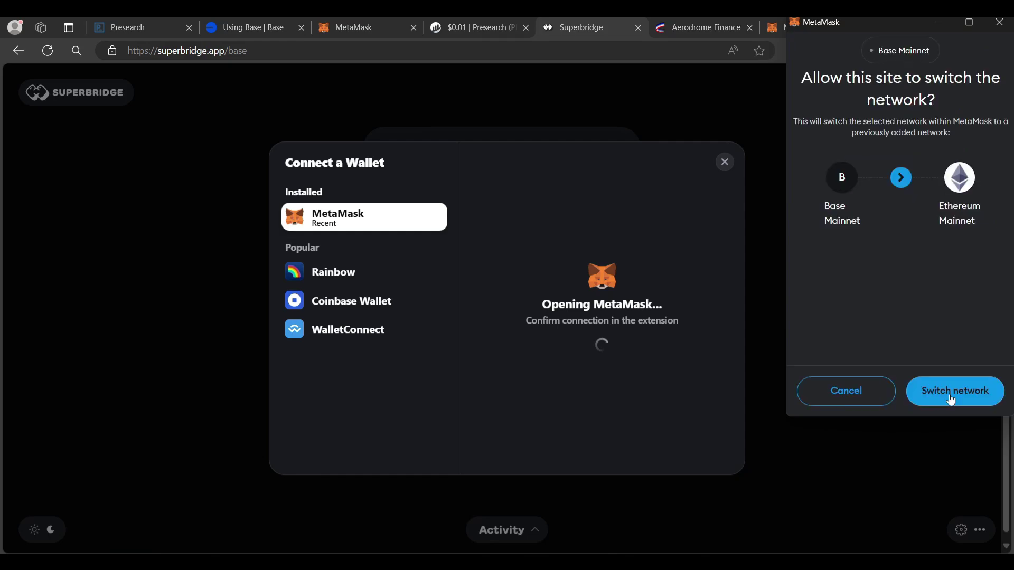
left_click(950, 400)
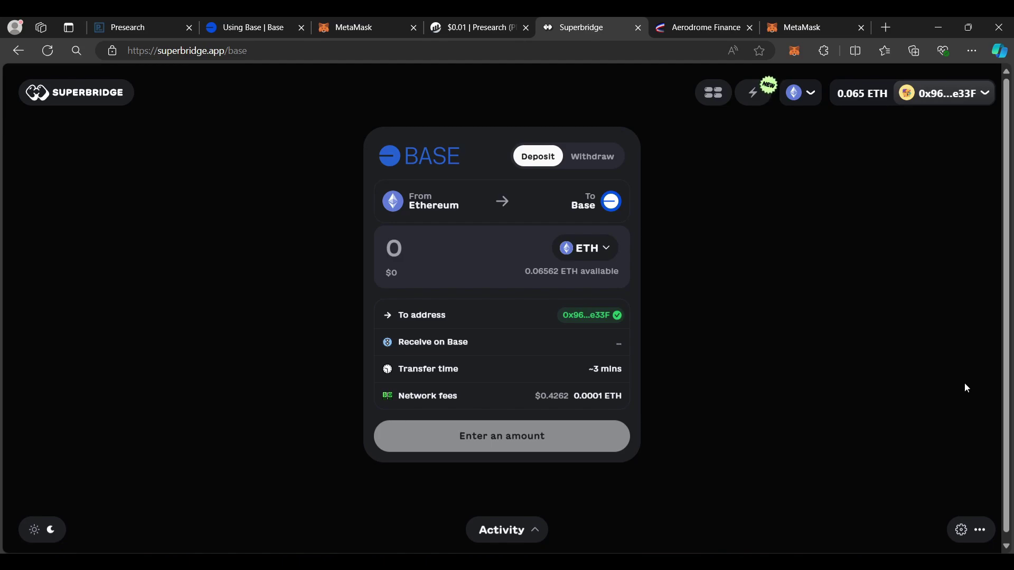
Deposit 0.0075 ETH to Base, acknowledging all three warnings and confirming in MetaMask
left_click(448, 254)
type(".0075")
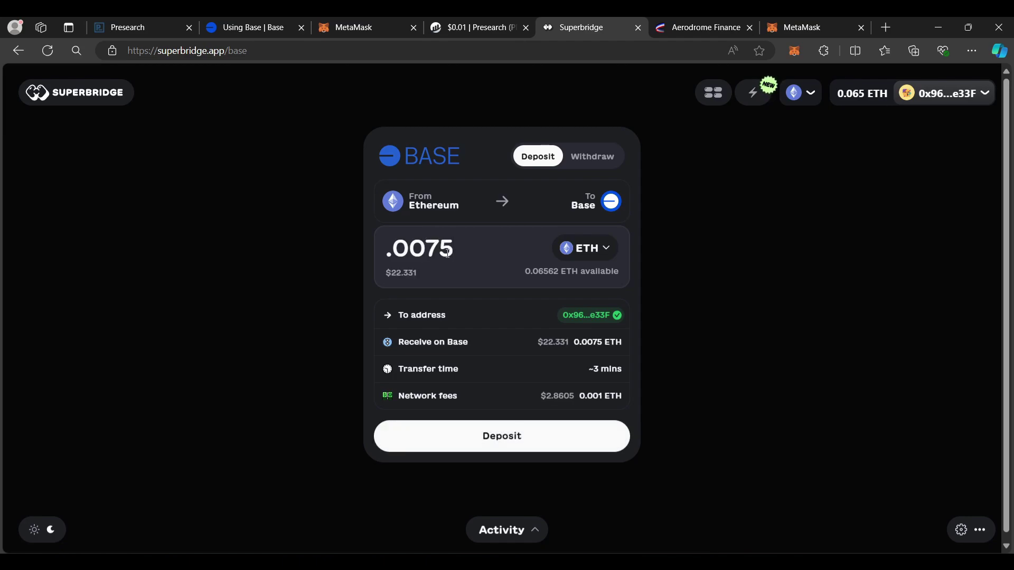
left_click(485, 434)
left_click(400, 326)
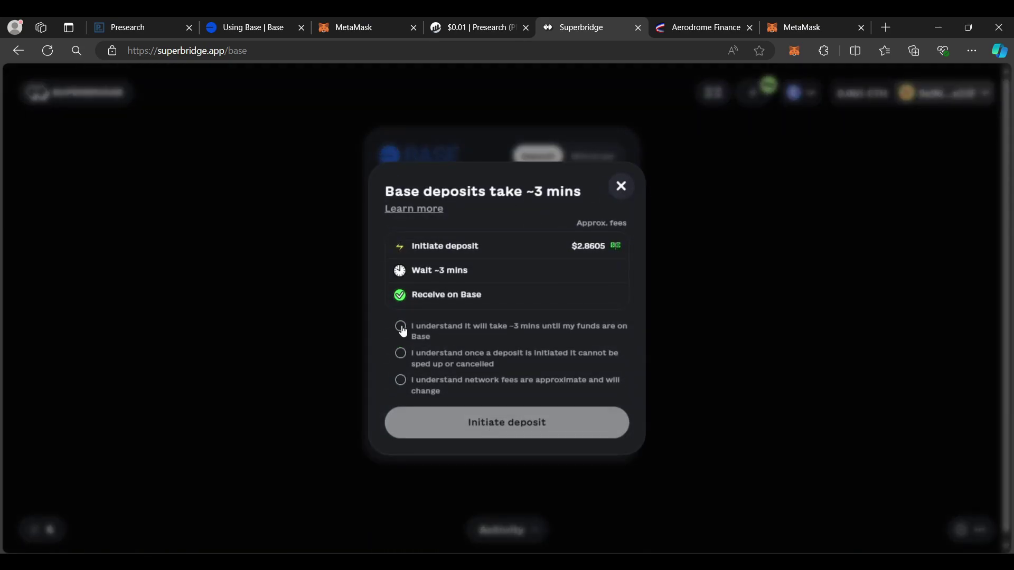
left_click(402, 354)
left_click(401, 381)
left_click(507, 434)
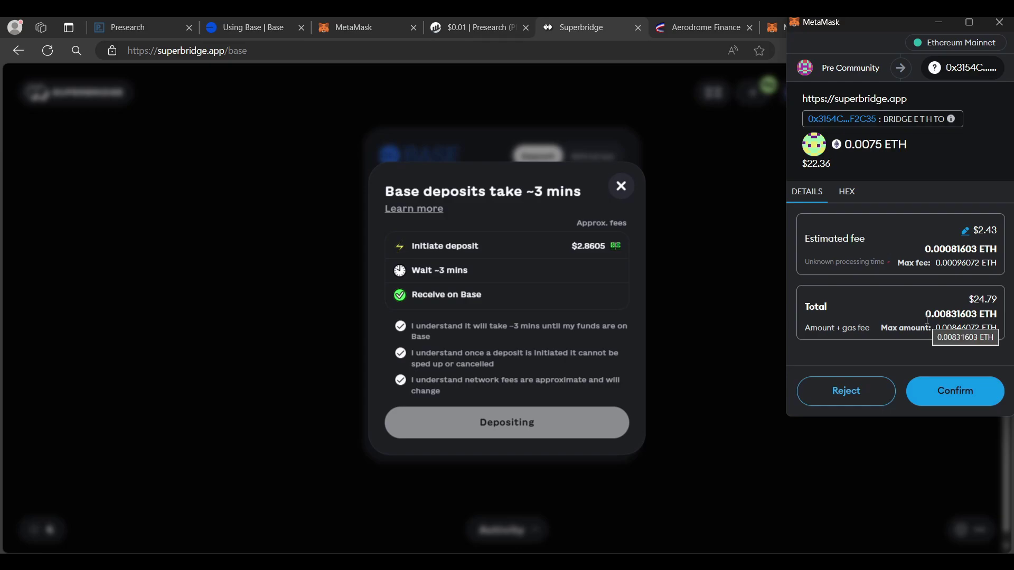
left_click(948, 400)
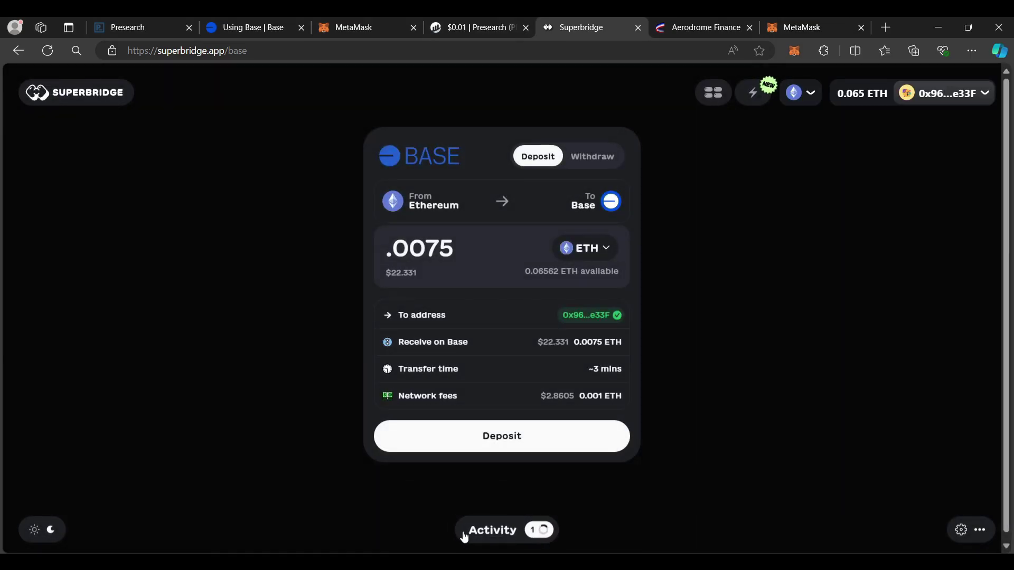
left_click(479, 532)
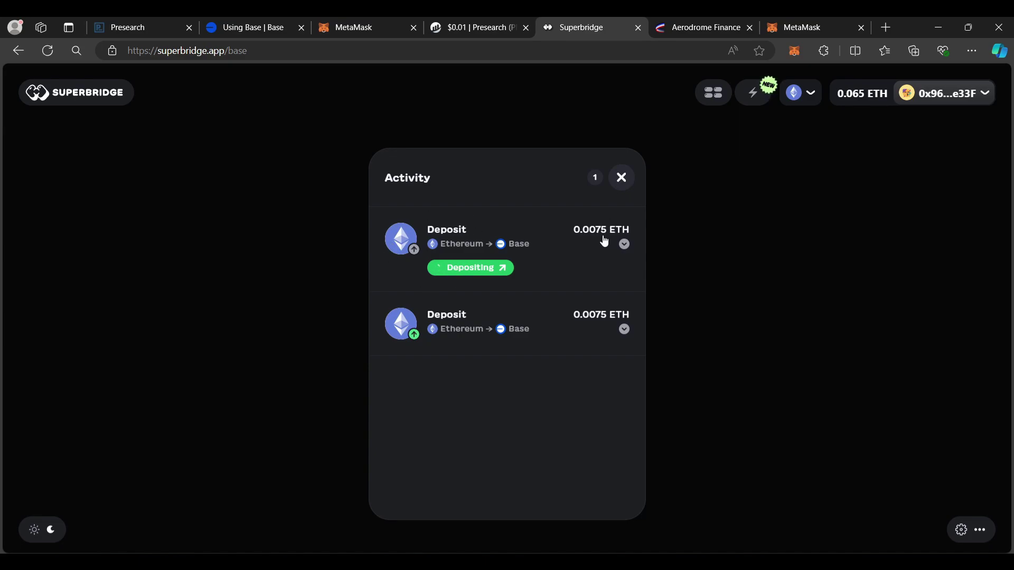
left_click(623, 179)
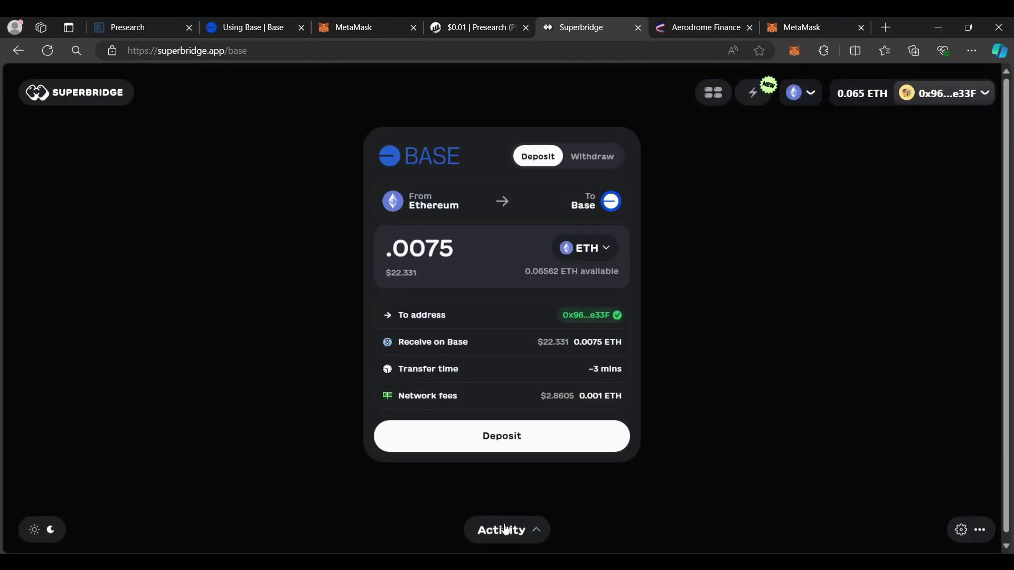
left_click(505, 530)
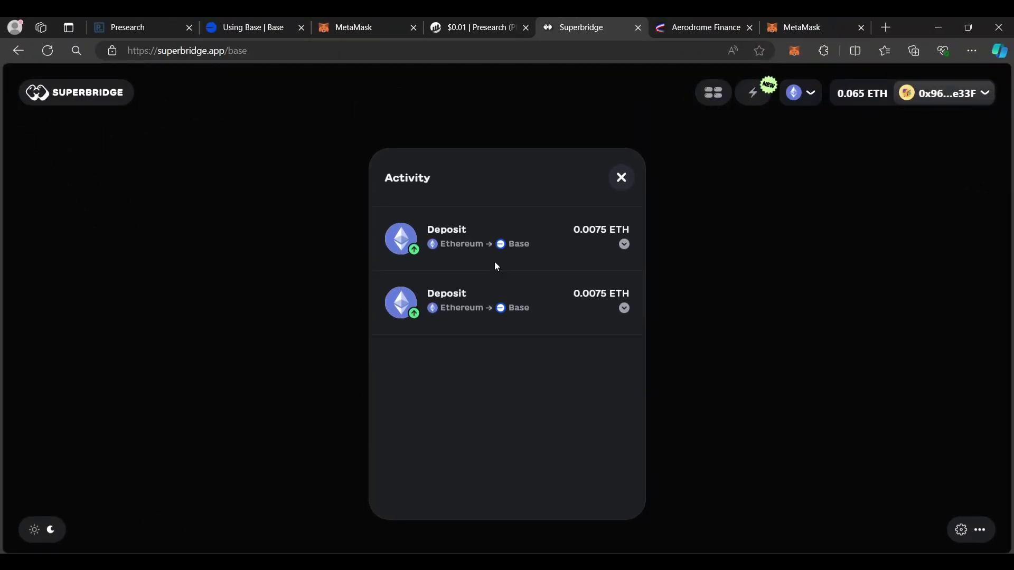
left_click(618, 178)
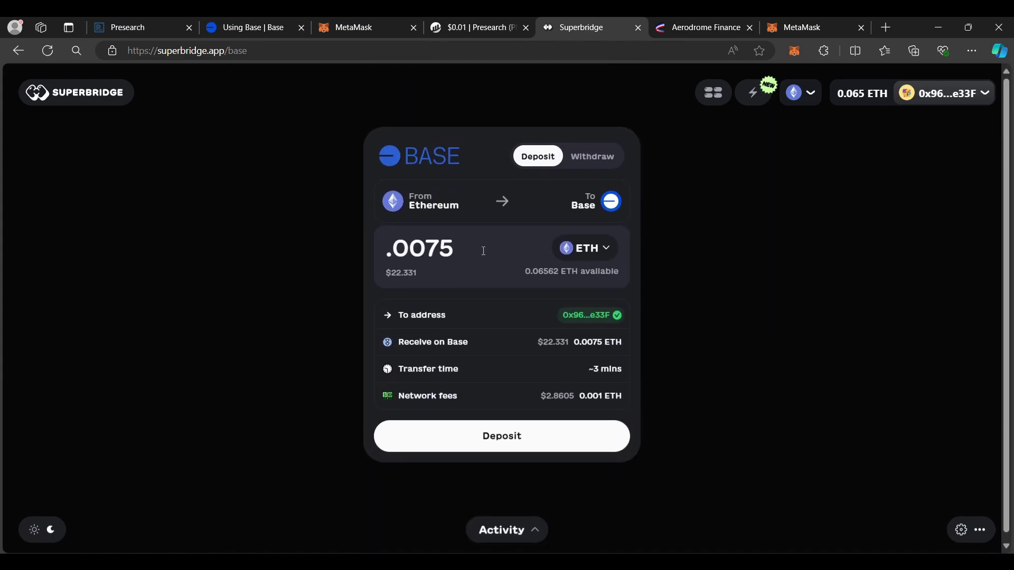
Choose Presearch (PRE) as the bridge token and enter 9500 as the amount
left_click(587, 249)
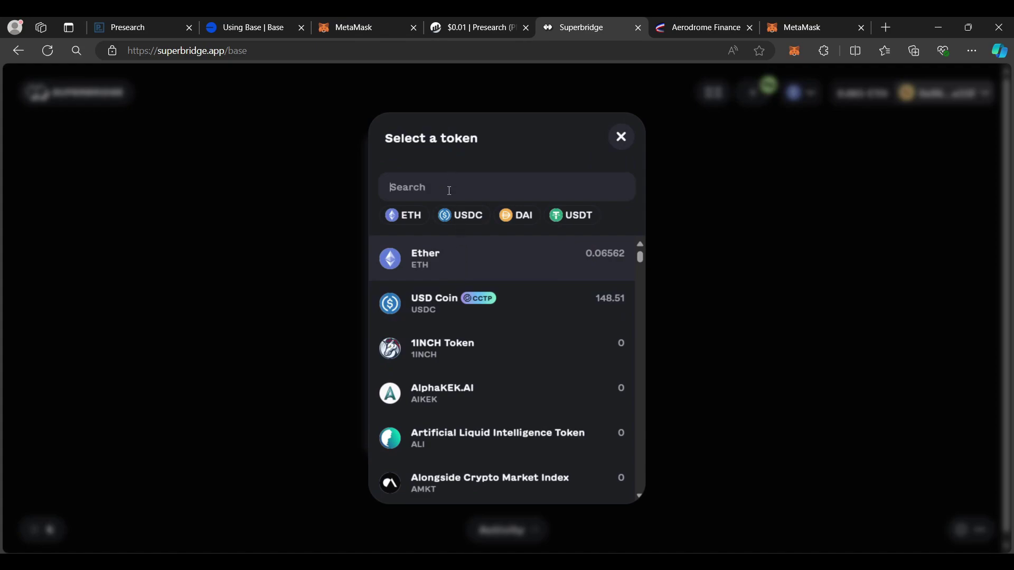
type("pre")
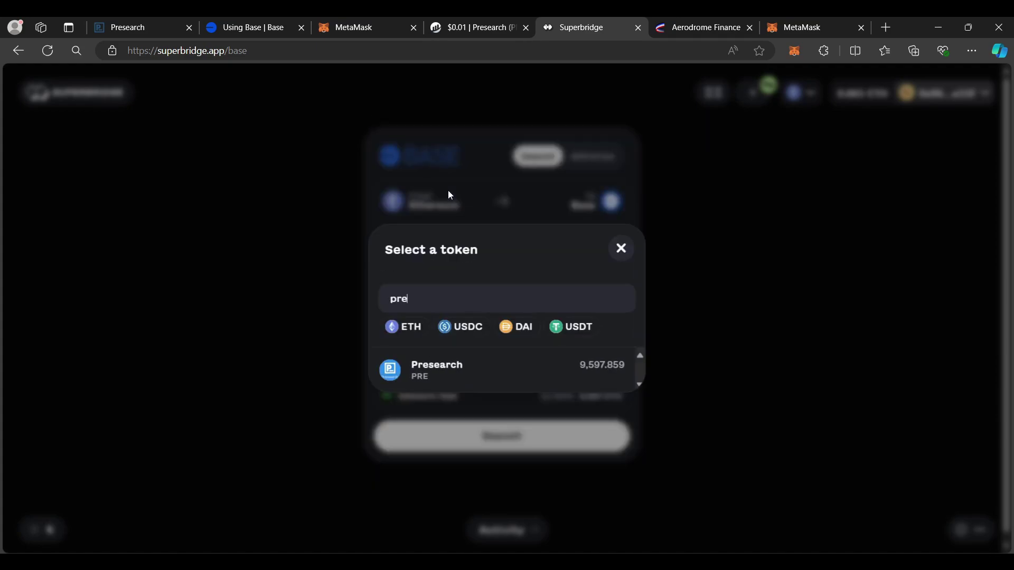
left_click(444, 369)
left_click(434, 247)
type("9500")
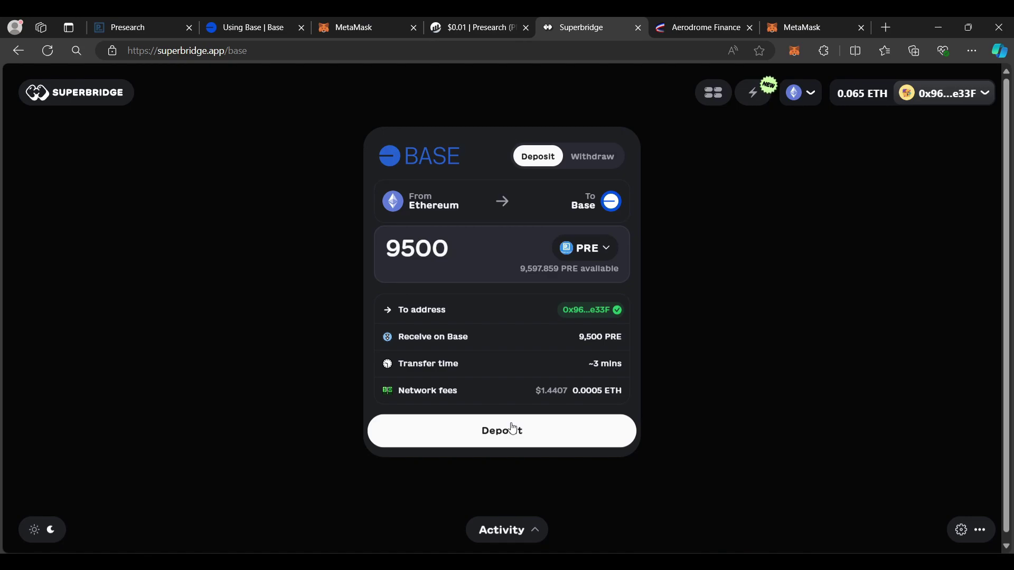
Acknowledge the deposit warnings and approve a 9500 PRE spending cap in MetaMask
left_click(512, 429)
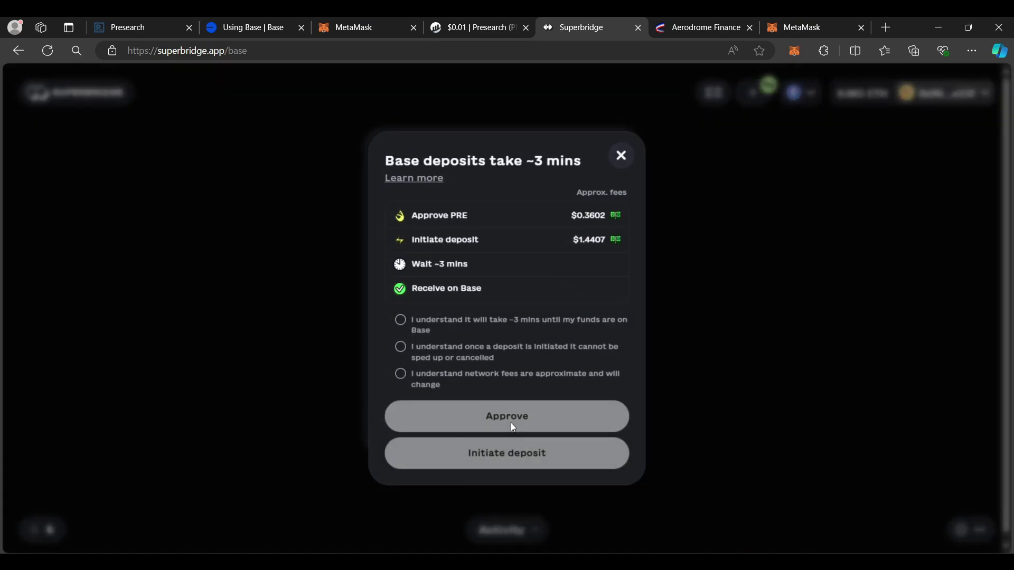
left_click(401, 327)
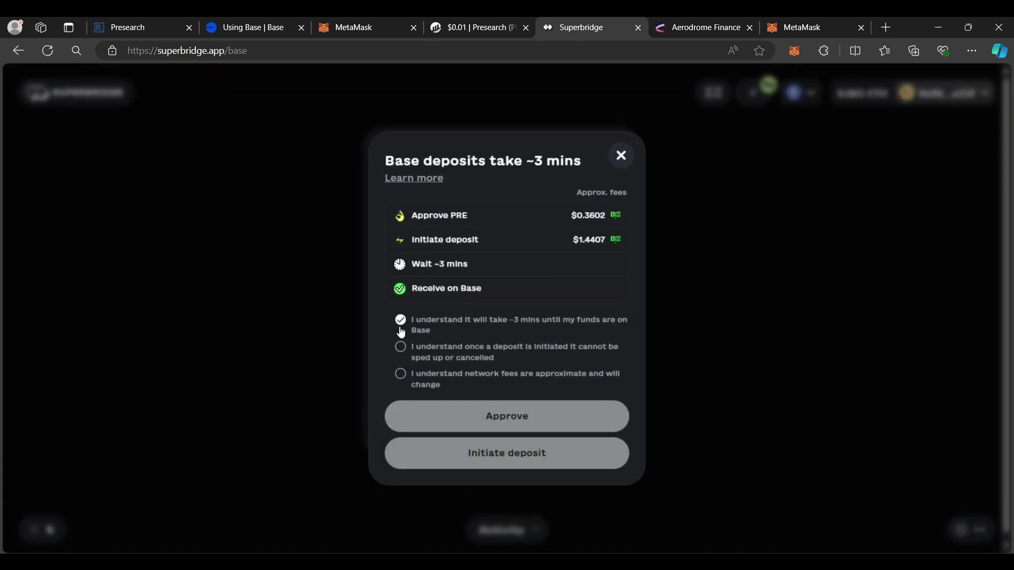
left_click(401, 375)
left_click(486, 419)
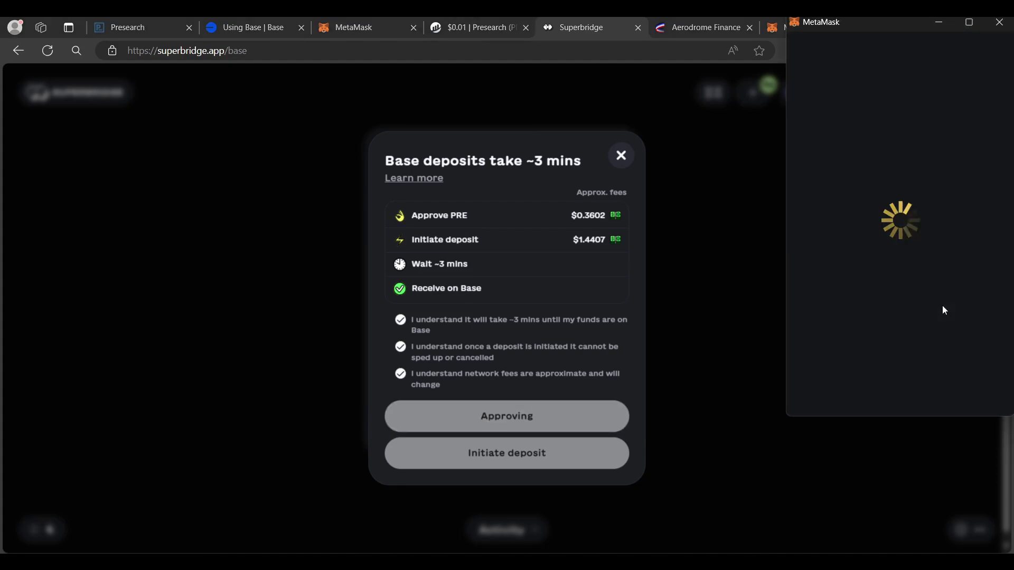
scroll(945, 304, "down", 2)
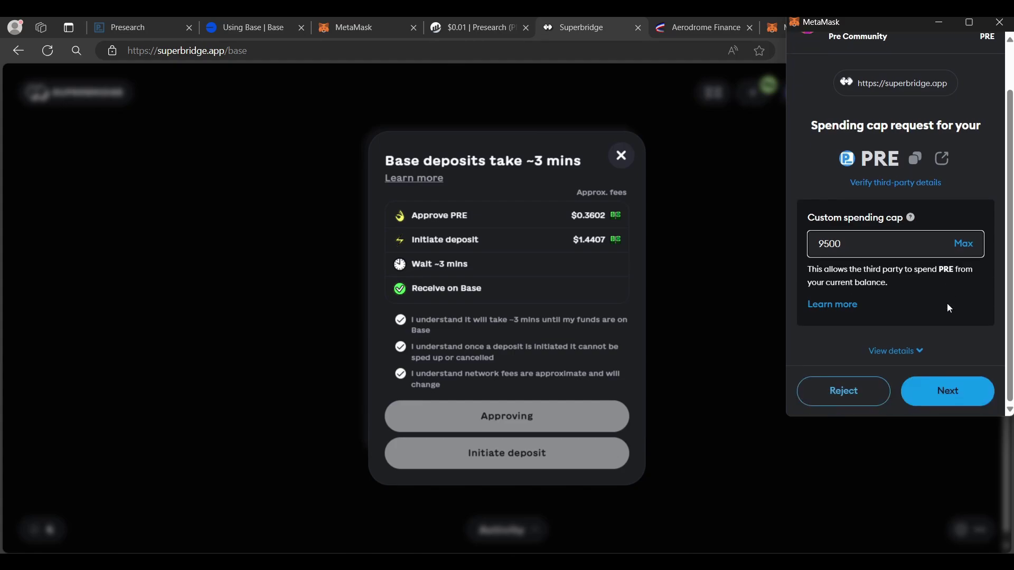
left_click(953, 393)
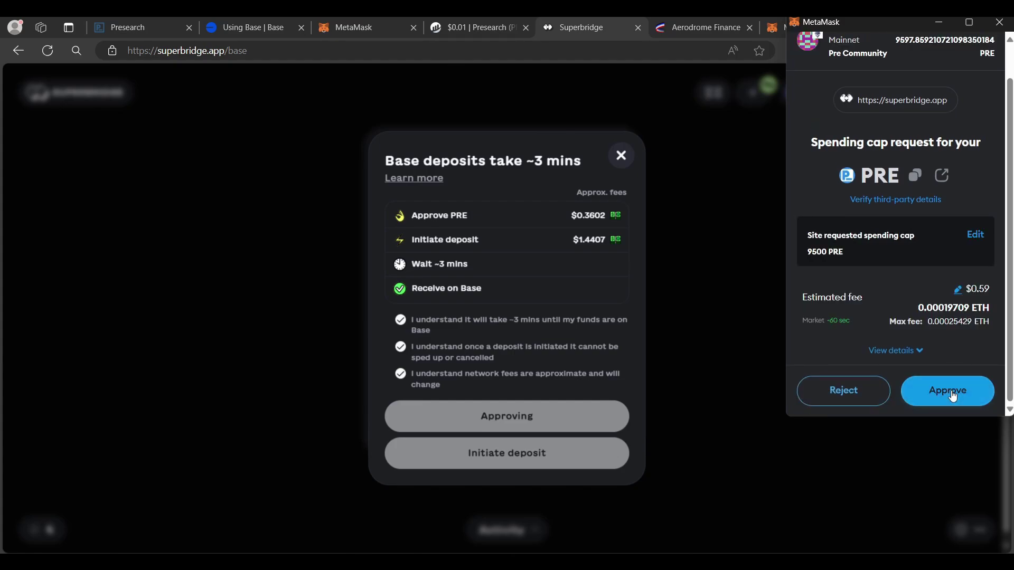
left_click(953, 396)
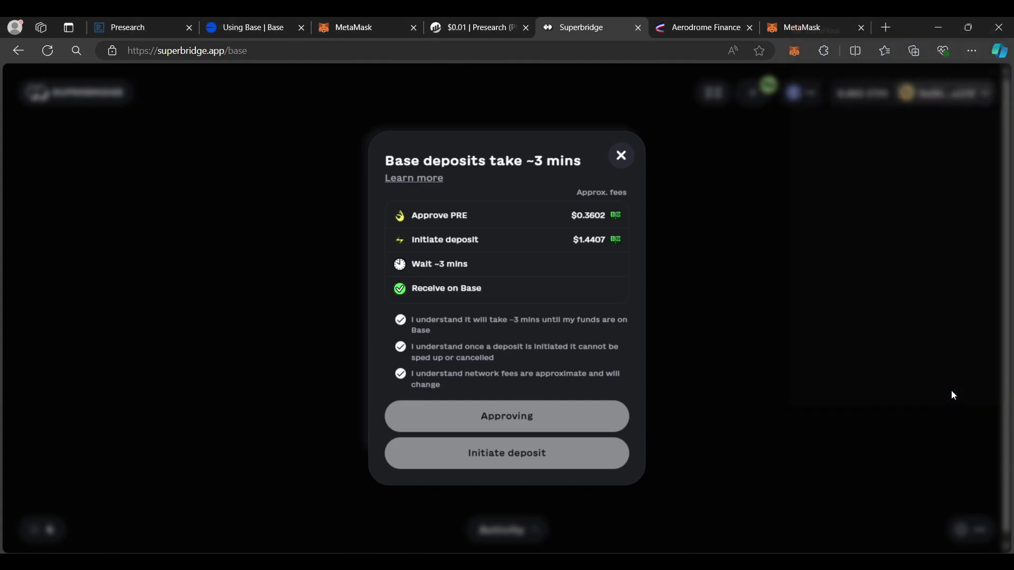
Initiate the 9500 PRE deposit and confirm it in MetaMask
left_click(489, 454)
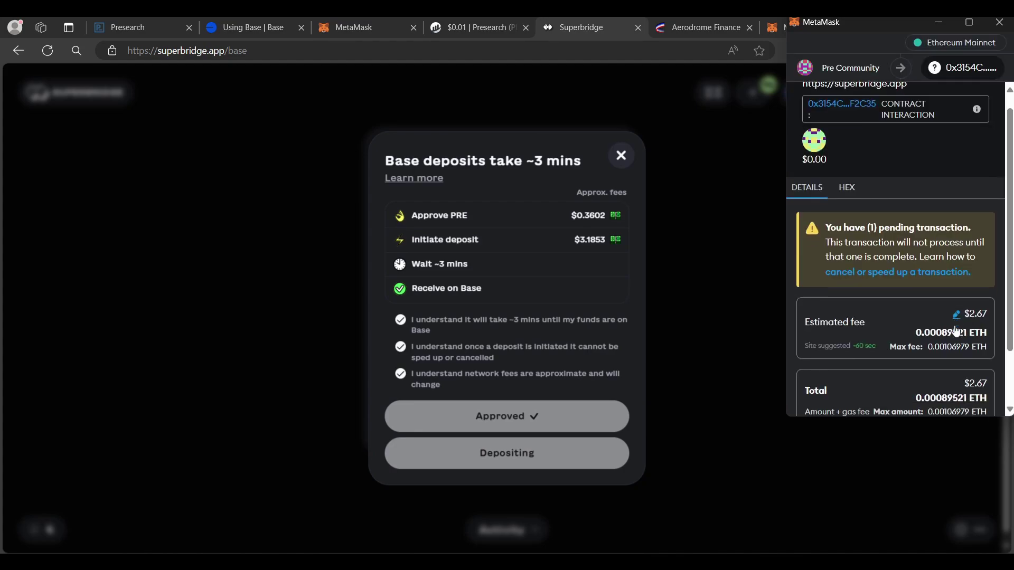
scroll(950, 330, "down", 2)
left_click(948, 391)
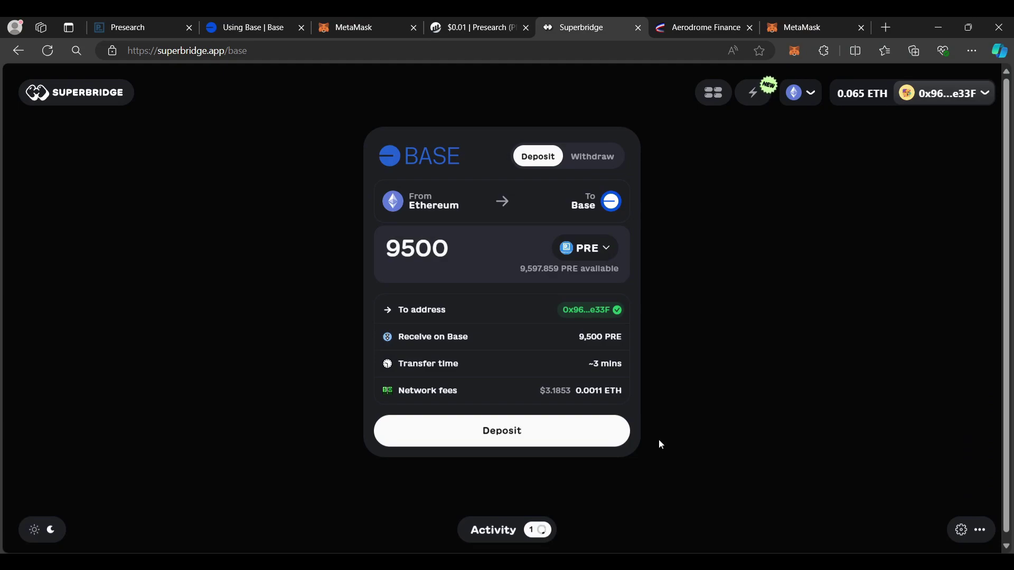
left_click(504, 531)
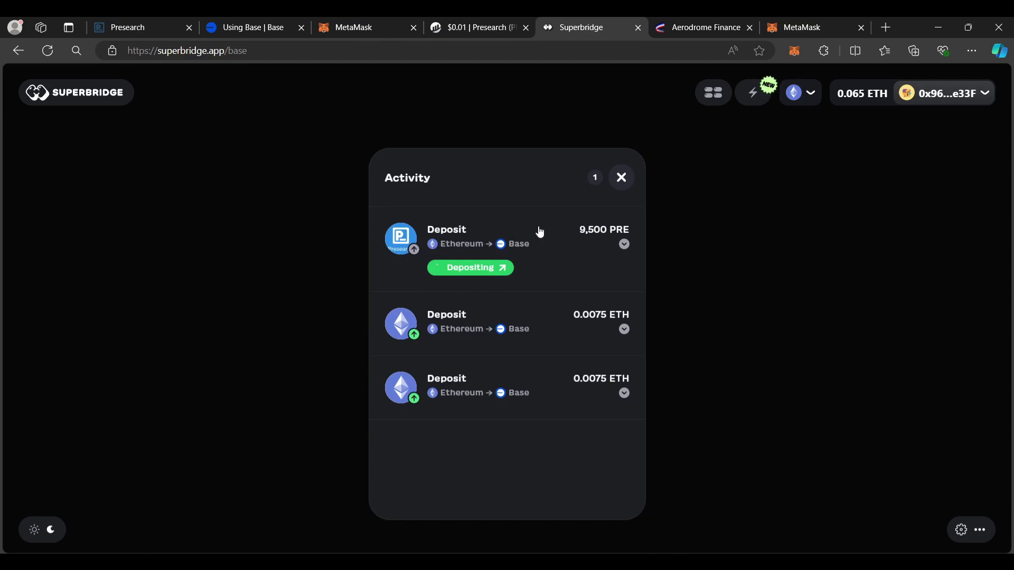
left_click(672, 229)
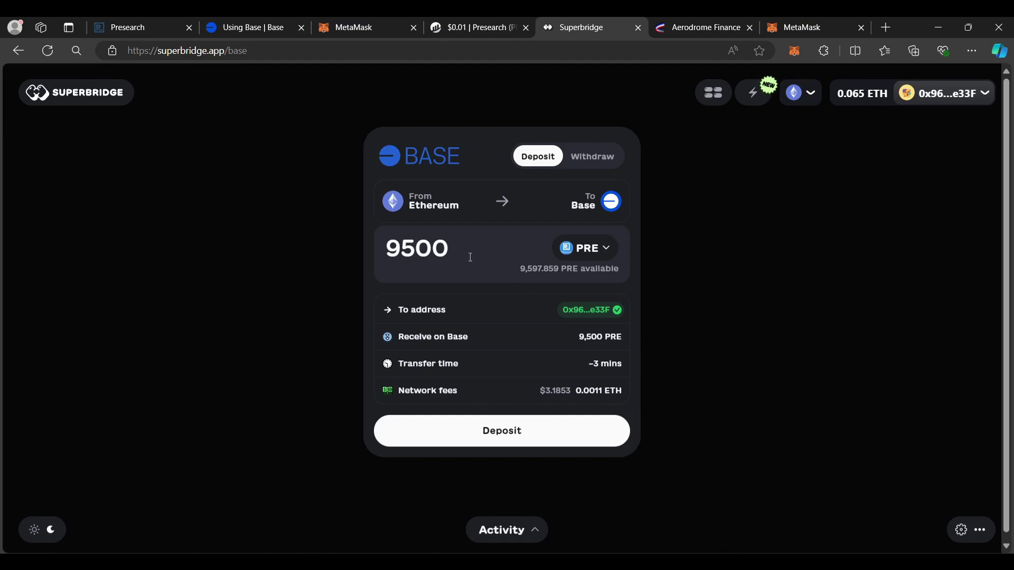
Switch the bridge token to USD Coin and replace the amount with 148.51
left_click(578, 249)
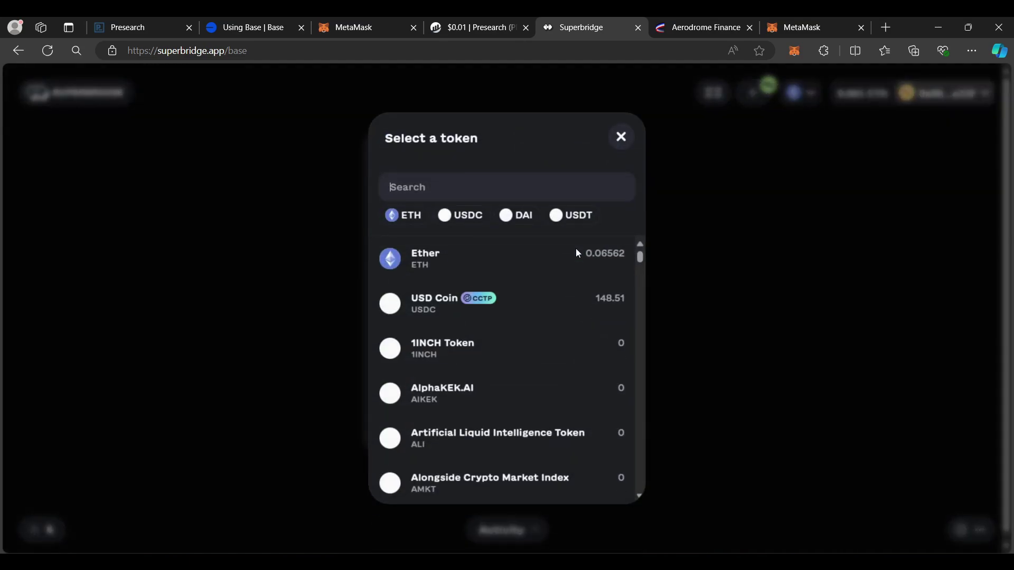
left_click(442, 300)
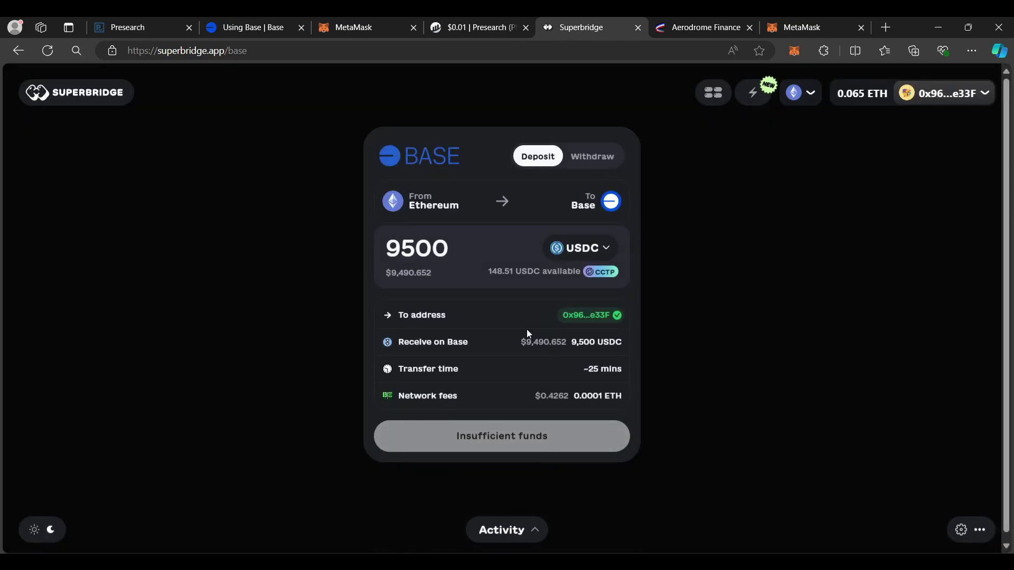
left_click_drag(461, 251, 333, 250)
type("148.51")
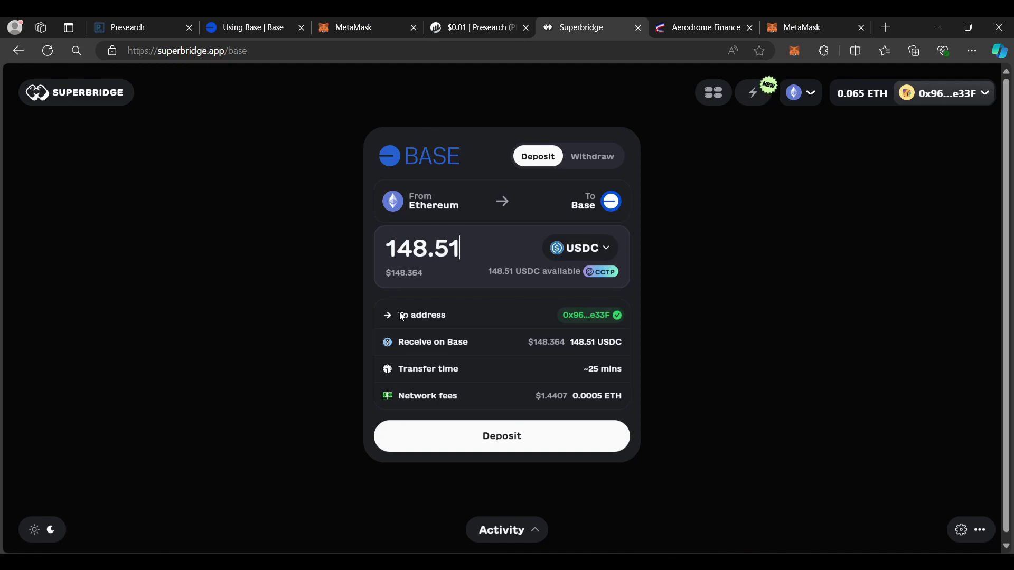
Acknowledge the deposit warnings and approve a 148.51 USDC spending cap in MetaMask
left_click(480, 438)
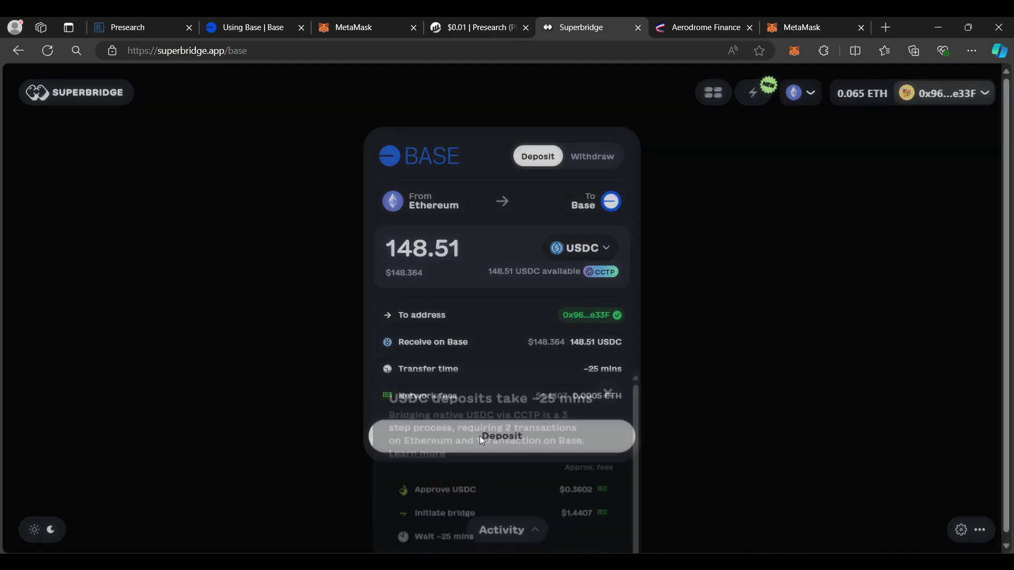
left_click(401, 346)
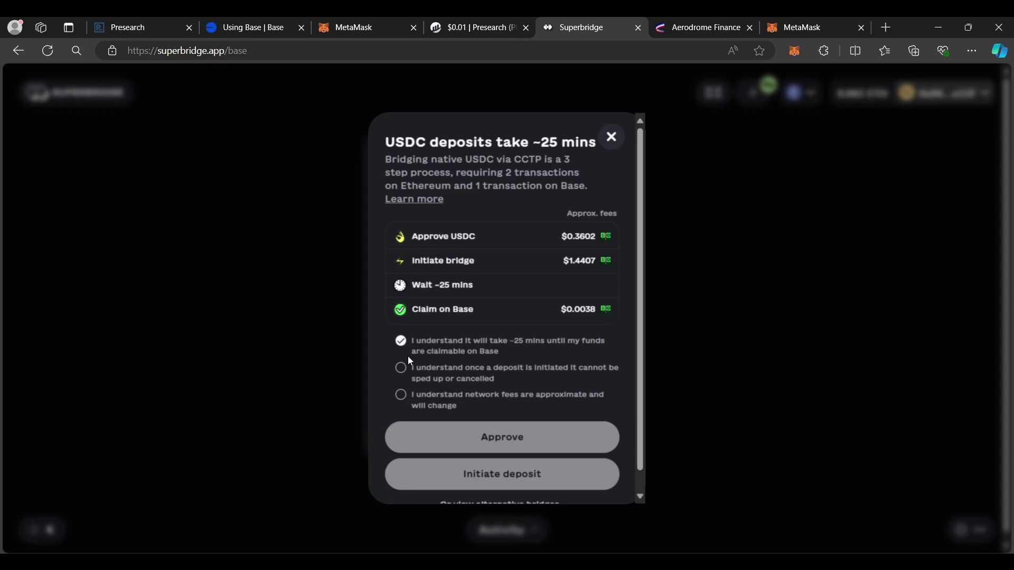
left_click(402, 397)
left_click(448, 435)
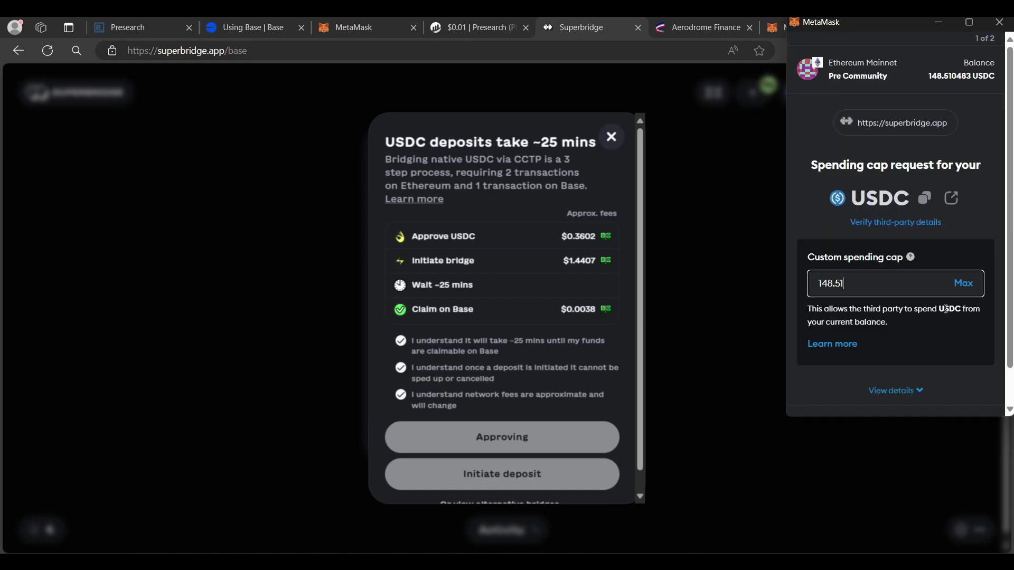
scroll(904, 359, "down", 1)
left_click(936, 394)
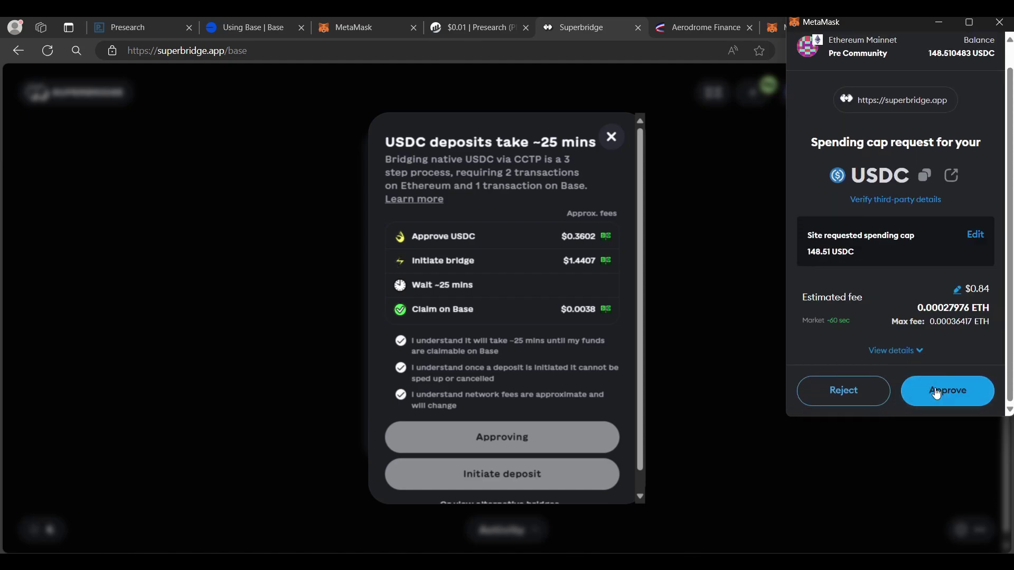
left_click(936, 392)
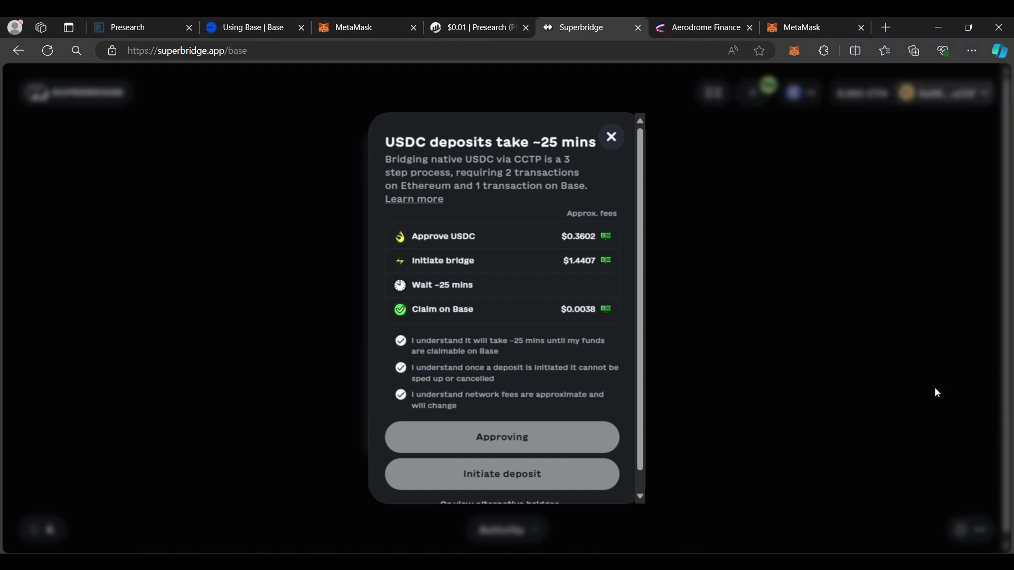
scroll(501, 456, "down", 1)
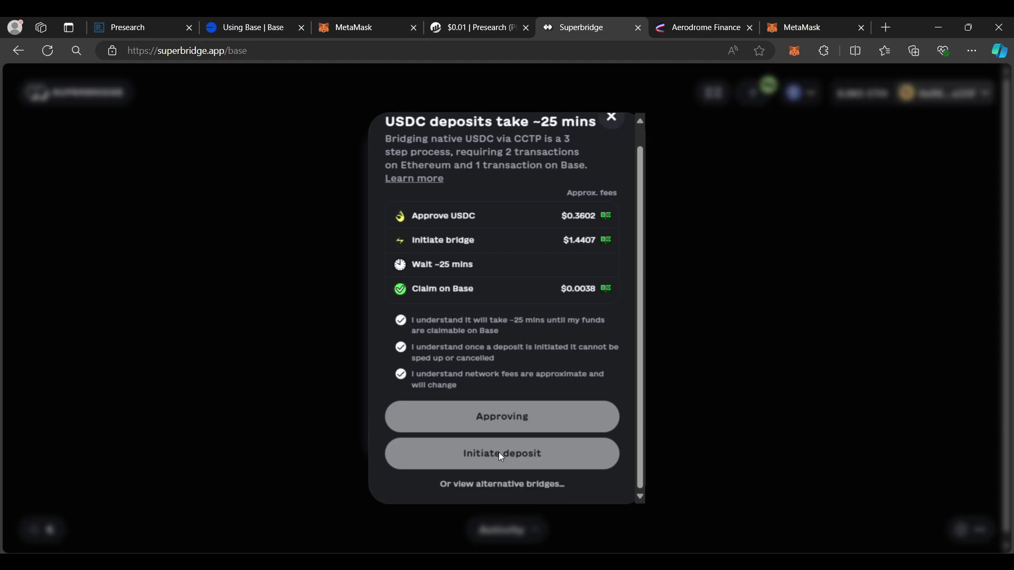
scroll(500, 455, "up", 1)
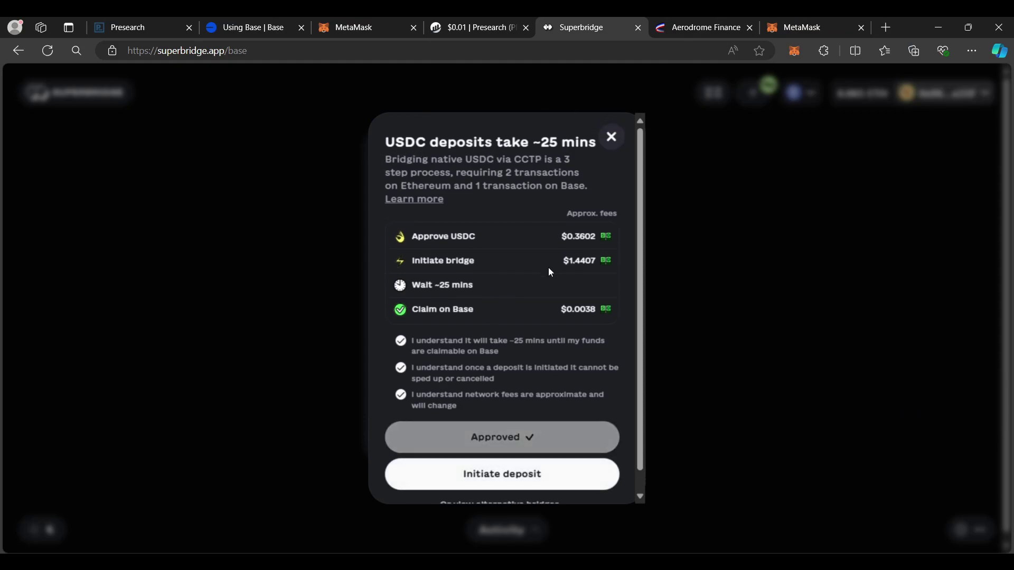
scroll(559, 293, "down", 1)
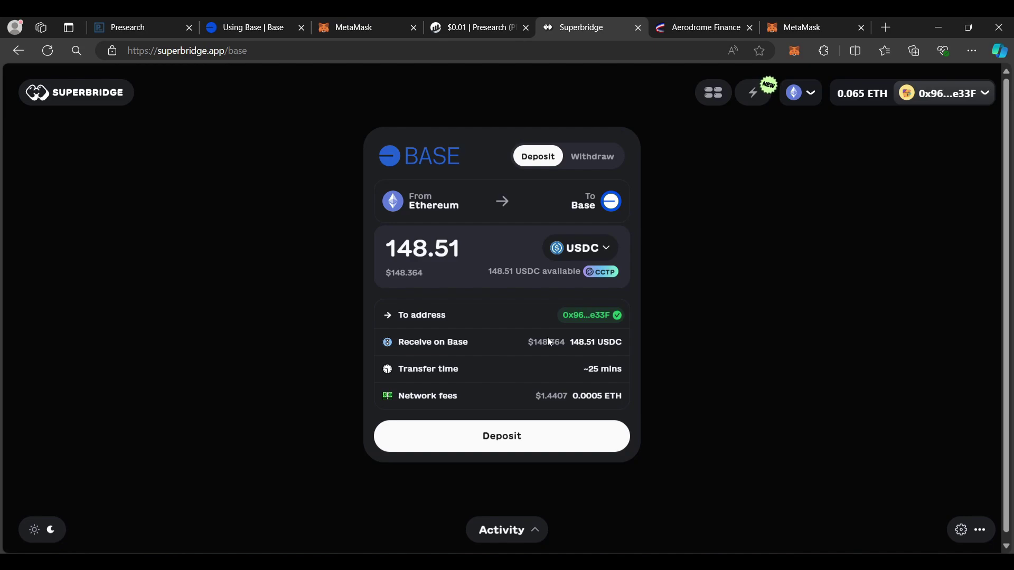
On the Aerodrome Finance site, connect the wallet through the Browser Wallet option
left_click(695, 24)
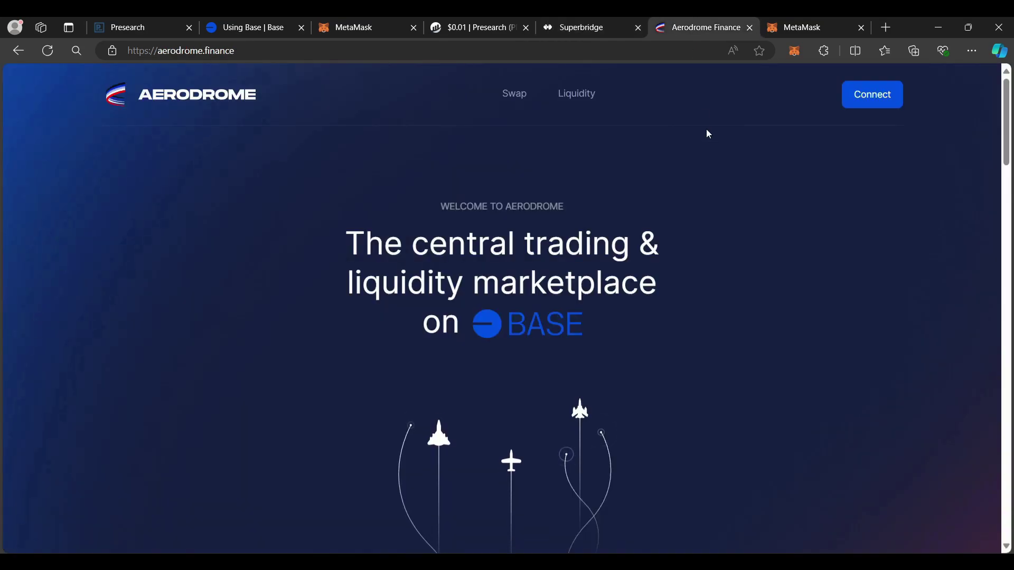
left_click(858, 109)
left_click(737, 312)
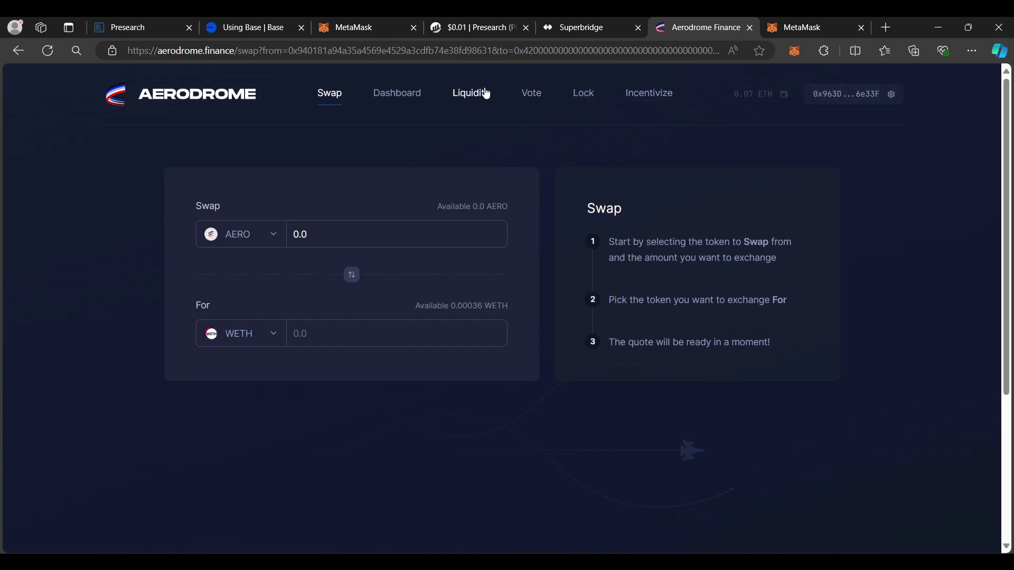
Pair PRE with USDC for a new deposit, listing the vAMM-PRE/USDC pool at $55,336.21 TVL
left_click(468, 95)
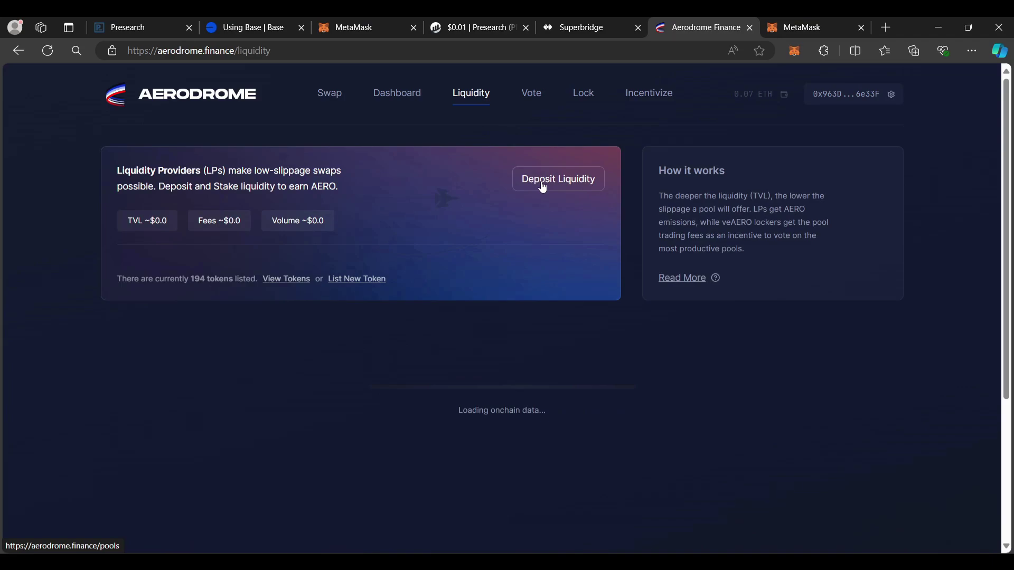
left_click(559, 179)
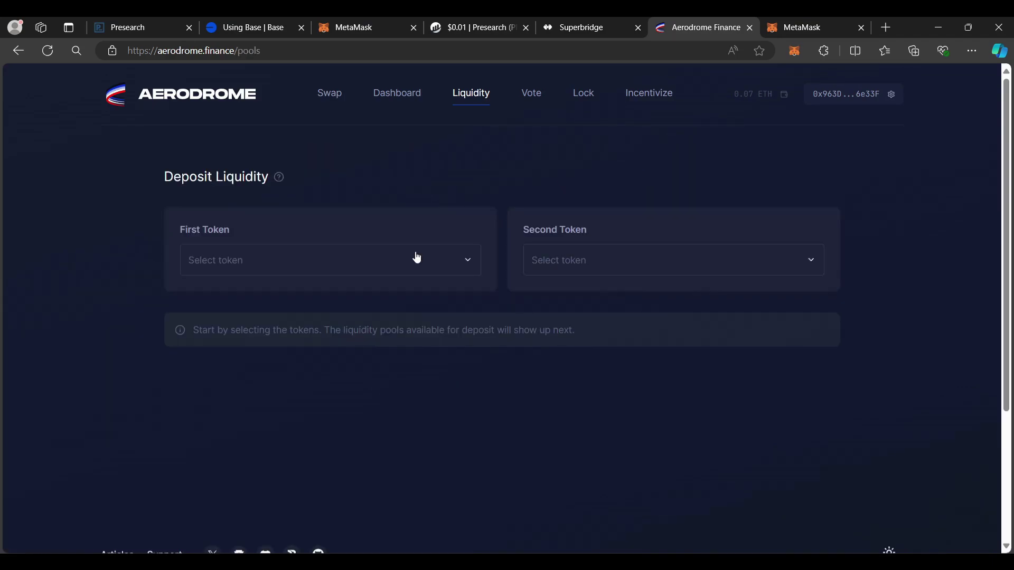
left_click(417, 257)
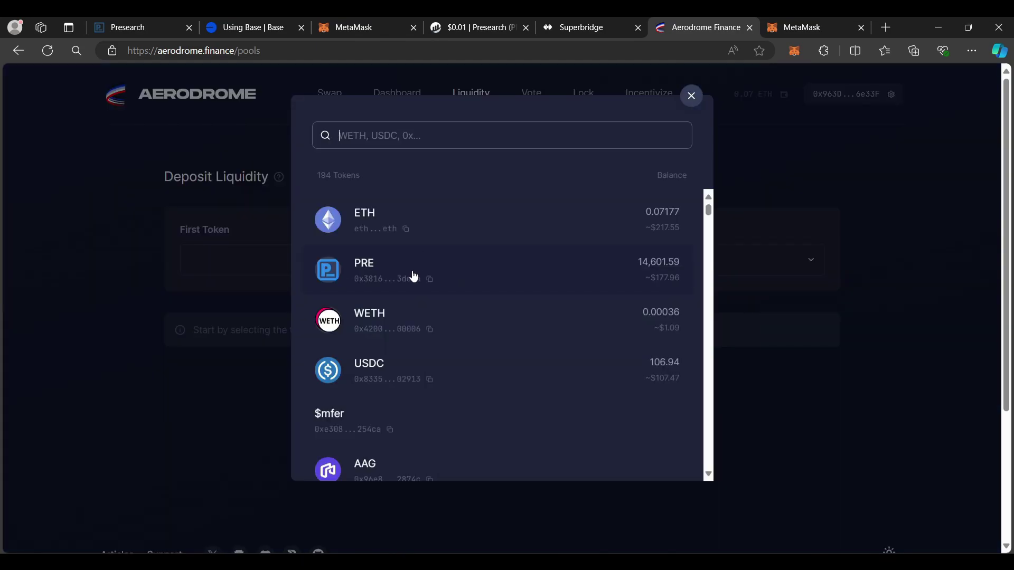
left_click(413, 277)
left_click(581, 263)
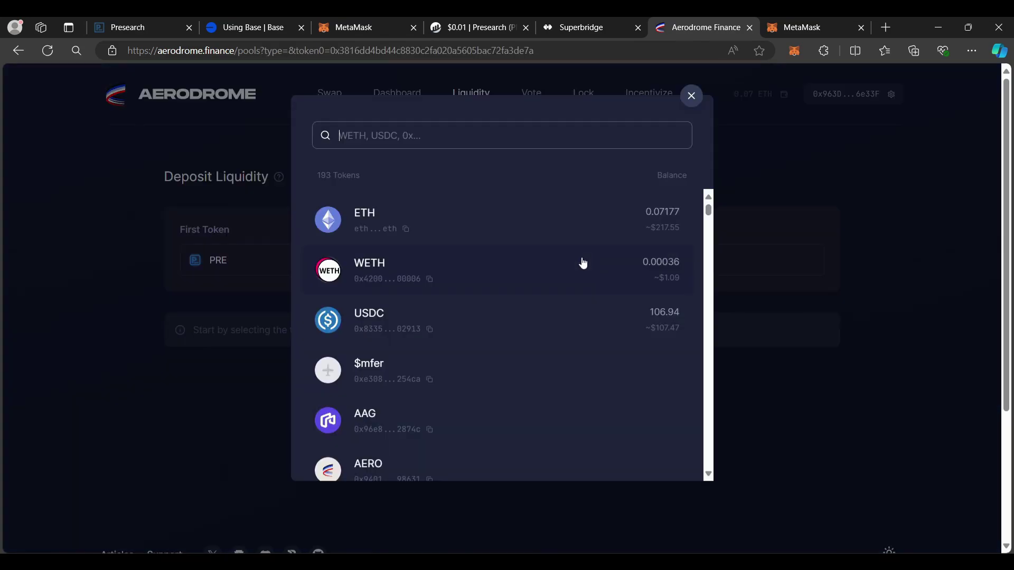
left_click(401, 321)
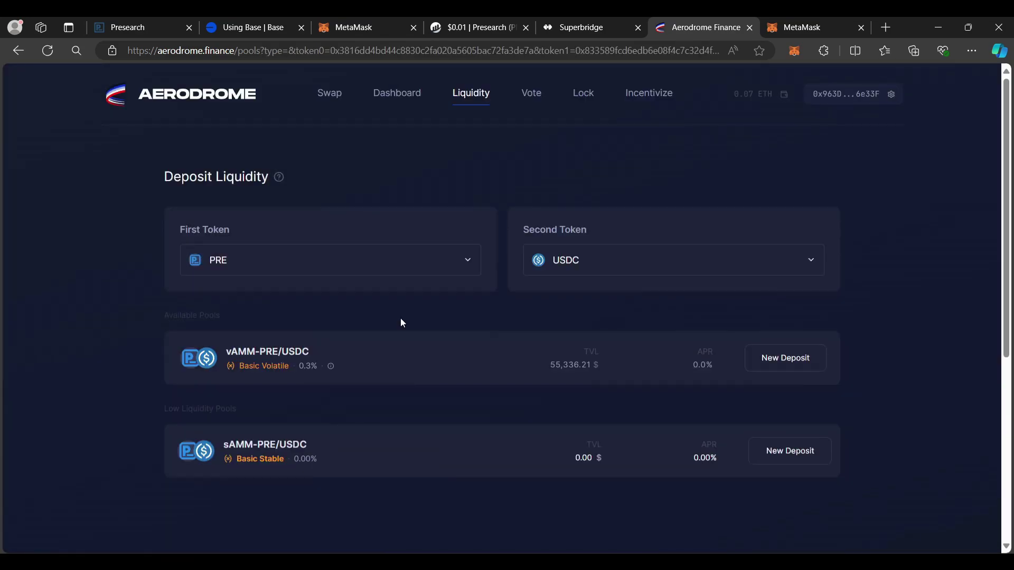
scroll(597, 338, "down", 3)
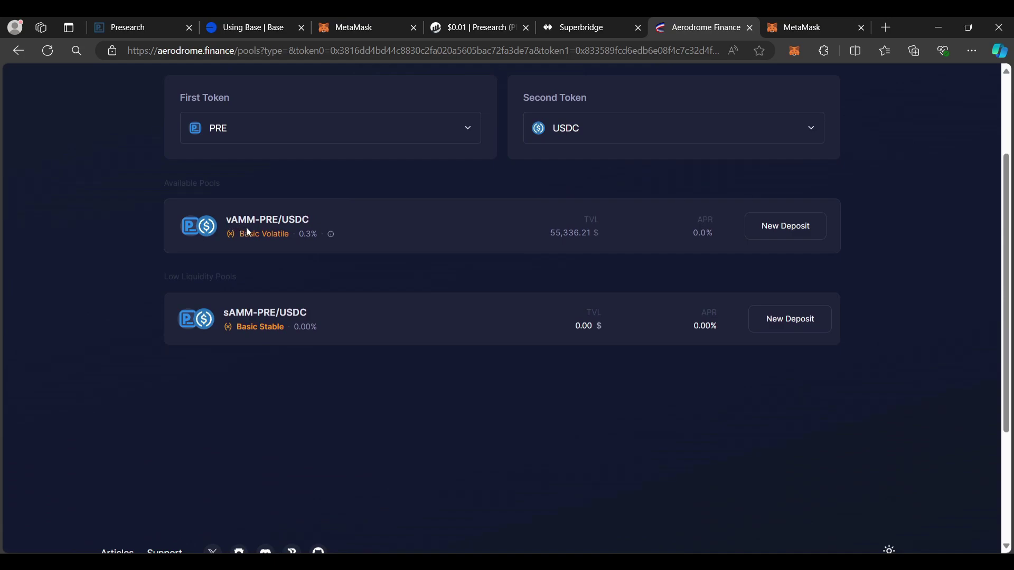
scroll(264, 253, "up", 1)
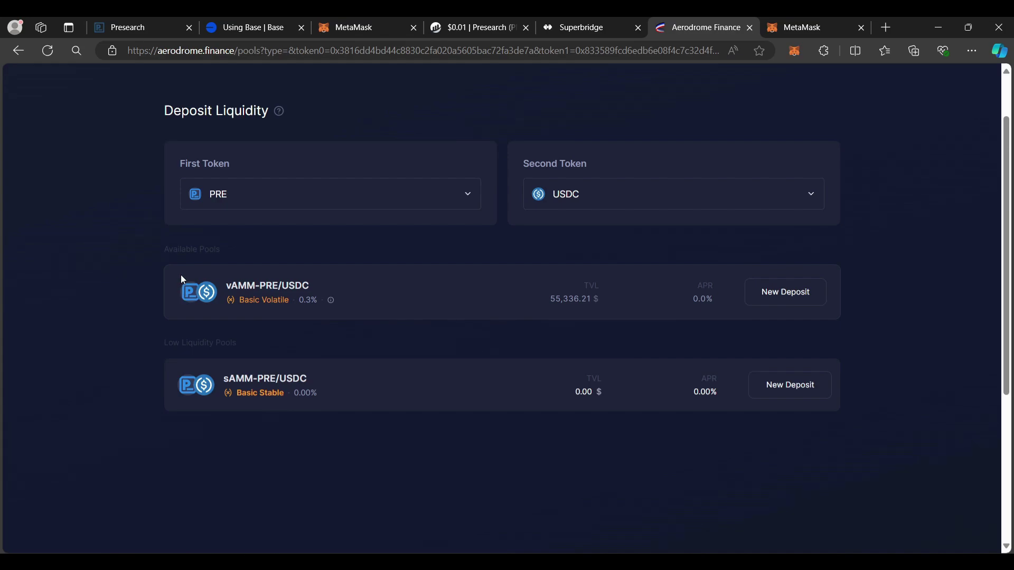
Start a new vAMM-PRE/USDC deposit with 8500 PRE
left_click(801, 294)
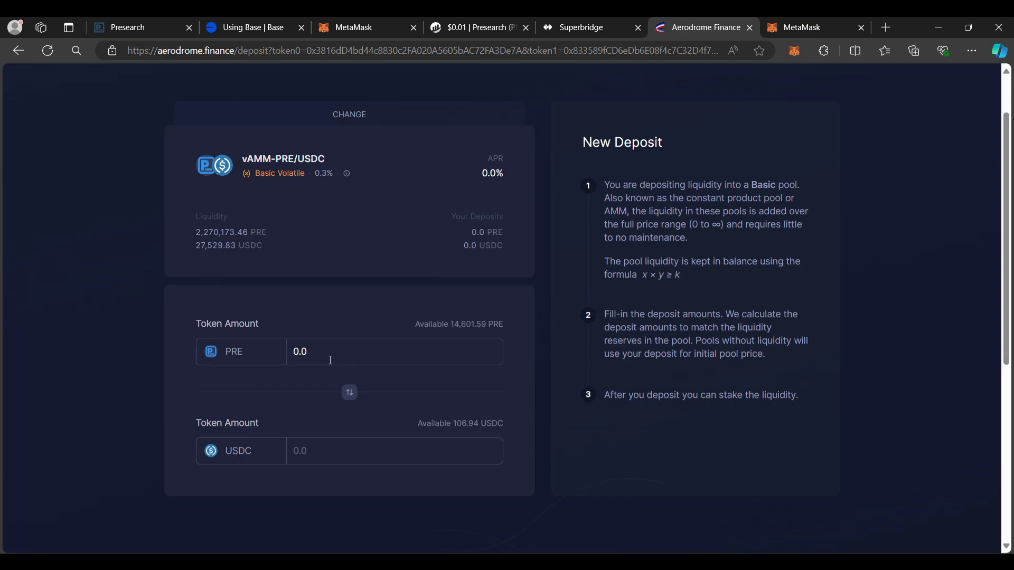
left_click(331, 360)
type("8500")
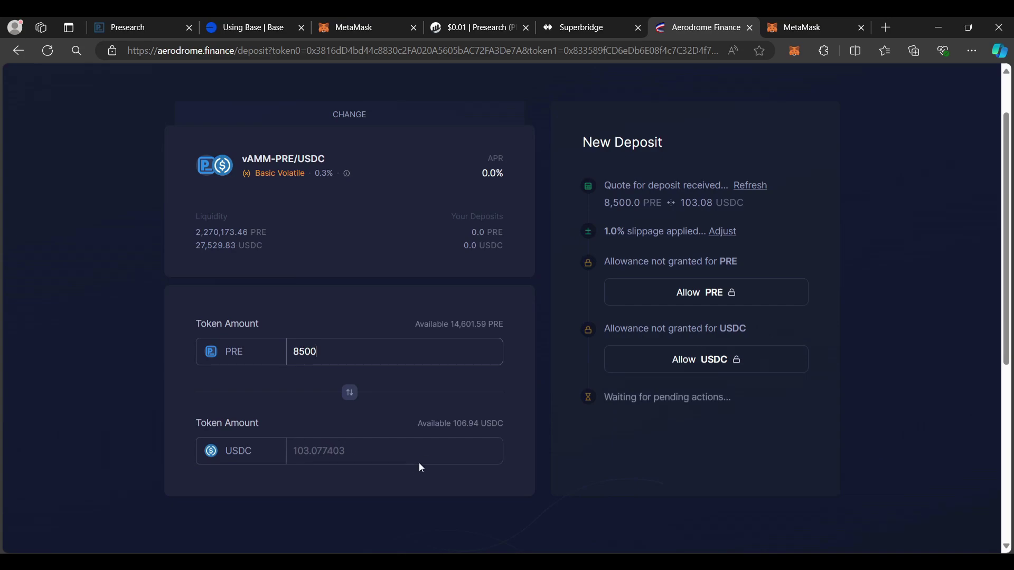
Approve the PRE and USDC spending caps for the pool in MetaMask
left_click(675, 293)
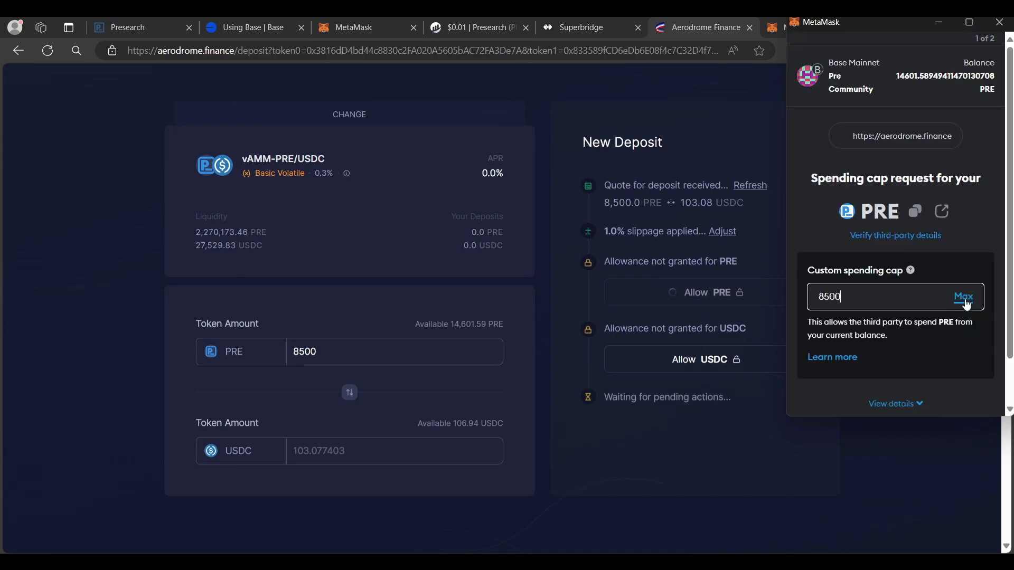
scroll(956, 362, "down", 2)
left_click(948, 407)
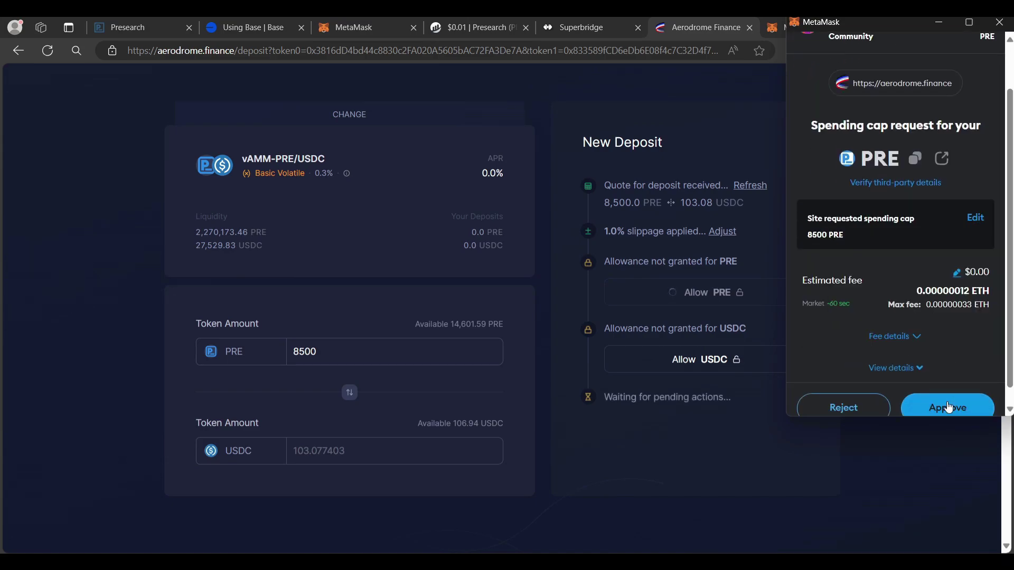
left_click(949, 407)
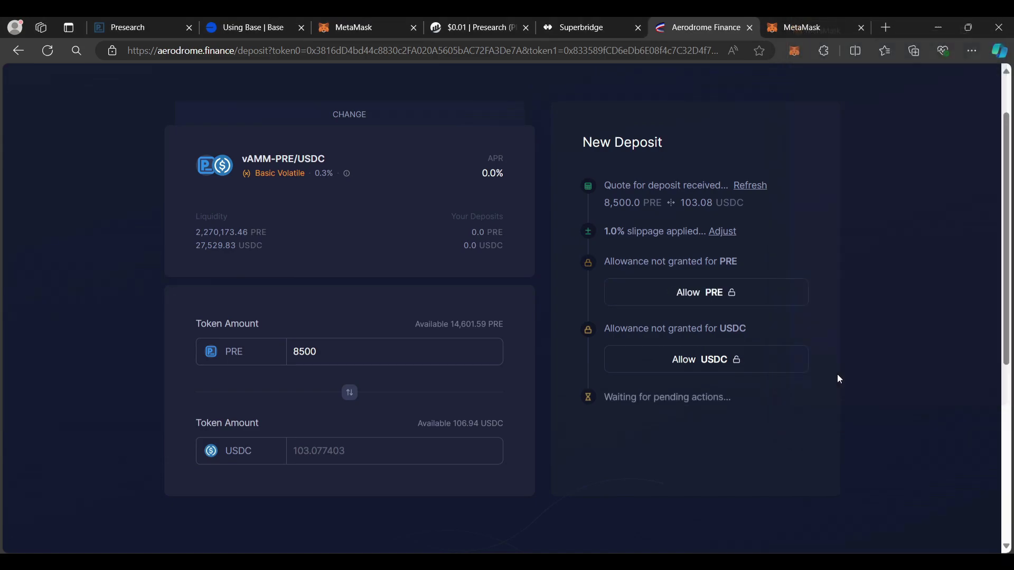
left_click(697, 364)
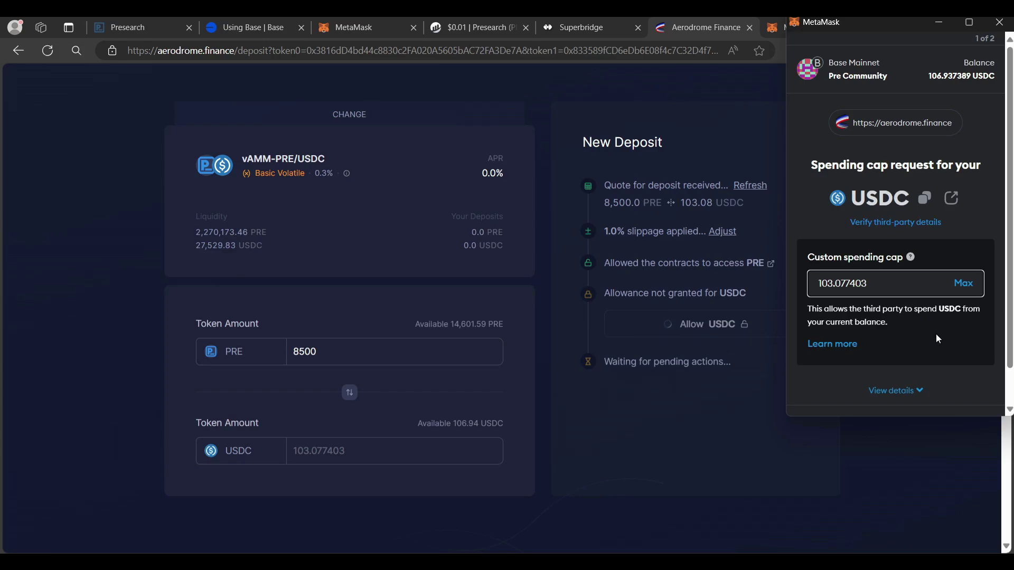
scroll(939, 339, "down", 1)
left_click(948, 407)
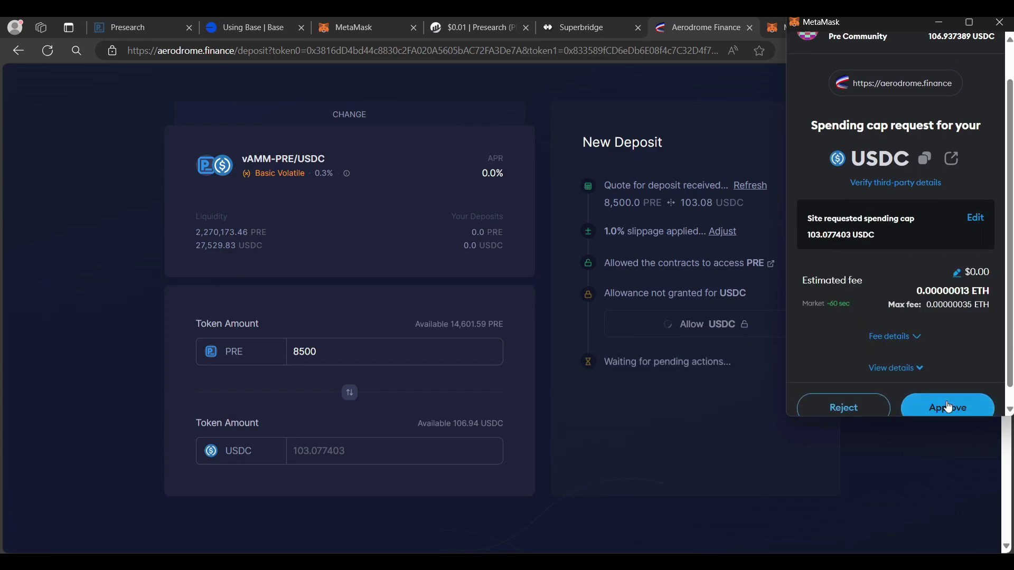
left_click(948, 407)
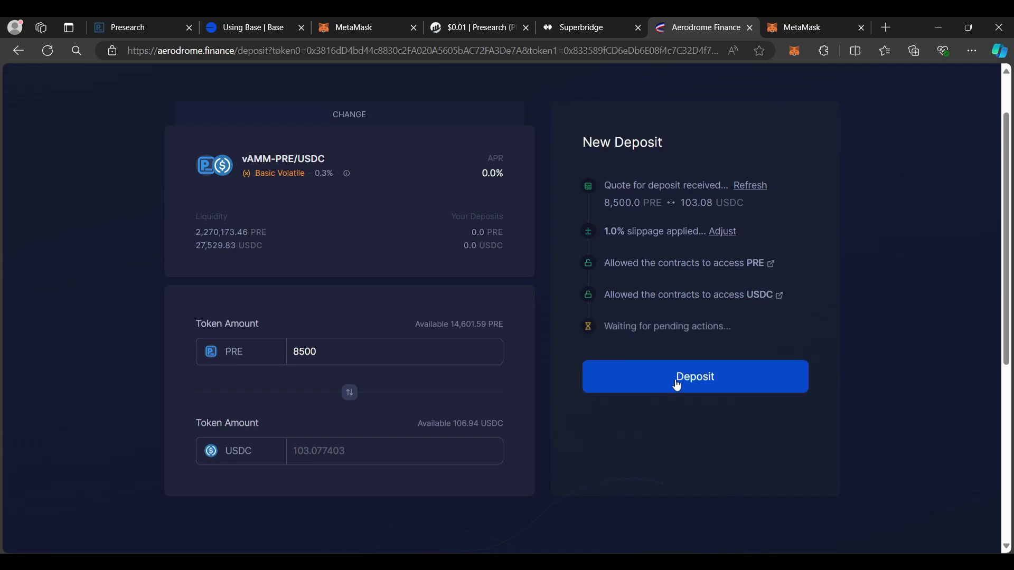
Submit the 8500 PRE and 103.08 USDC deposit and confirm it in MetaMask
left_click(677, 385)
scroll(935, 323, "down", 2)
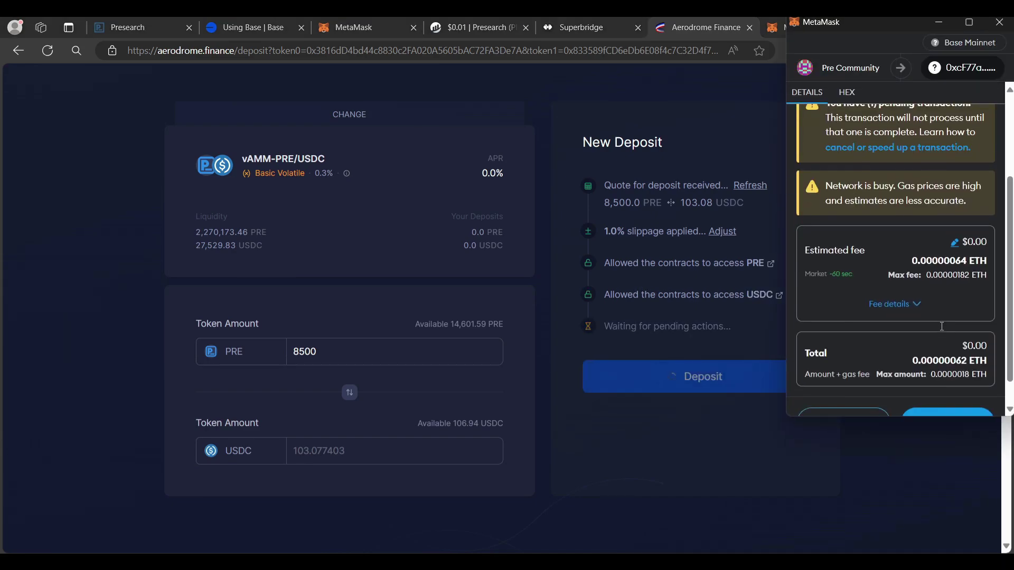
scroll(941, 325, "down", 1)
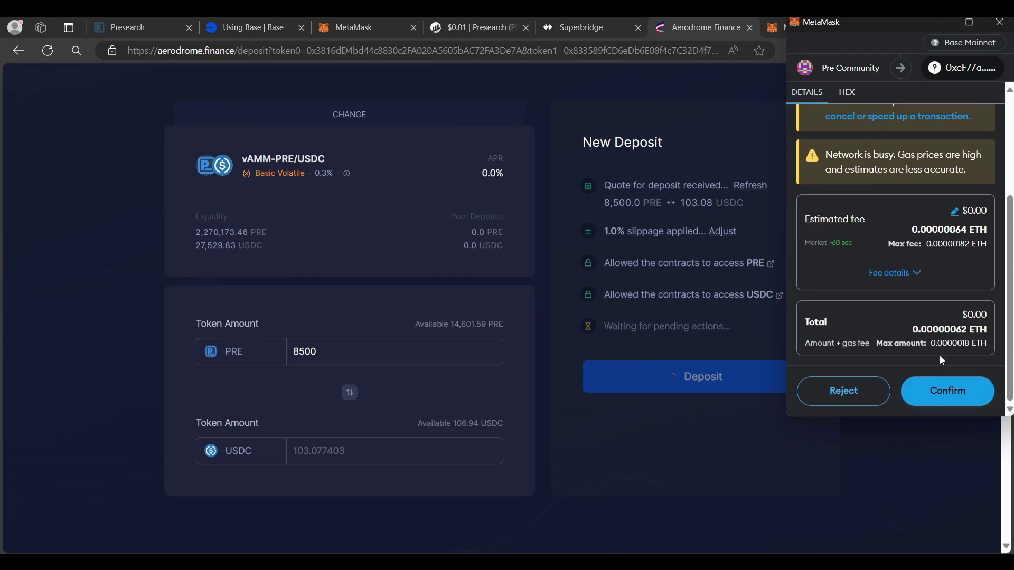
scroll(939, 356, "up", 4)
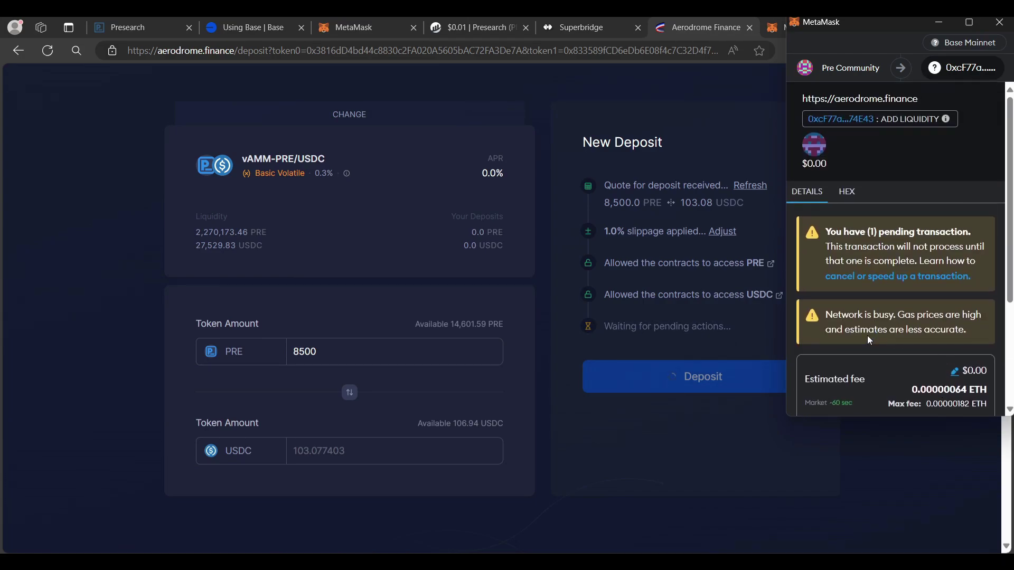
scroll(867, 335, "down", 2)
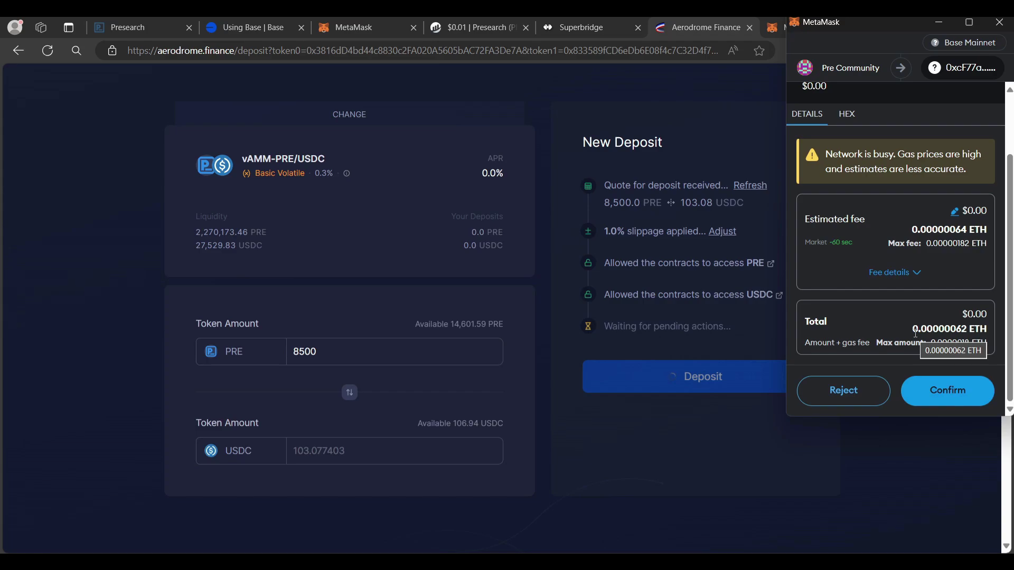
left_click(936, 389)
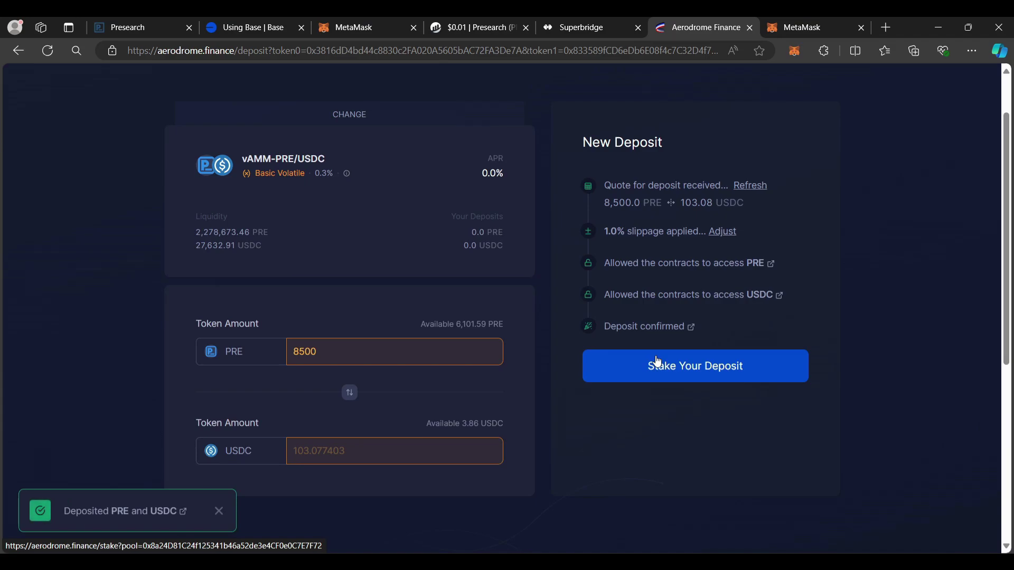
Grant the vAMM-PRE/USDC LP token spending allowance for staking in MetaMask
left_click(657, 362)
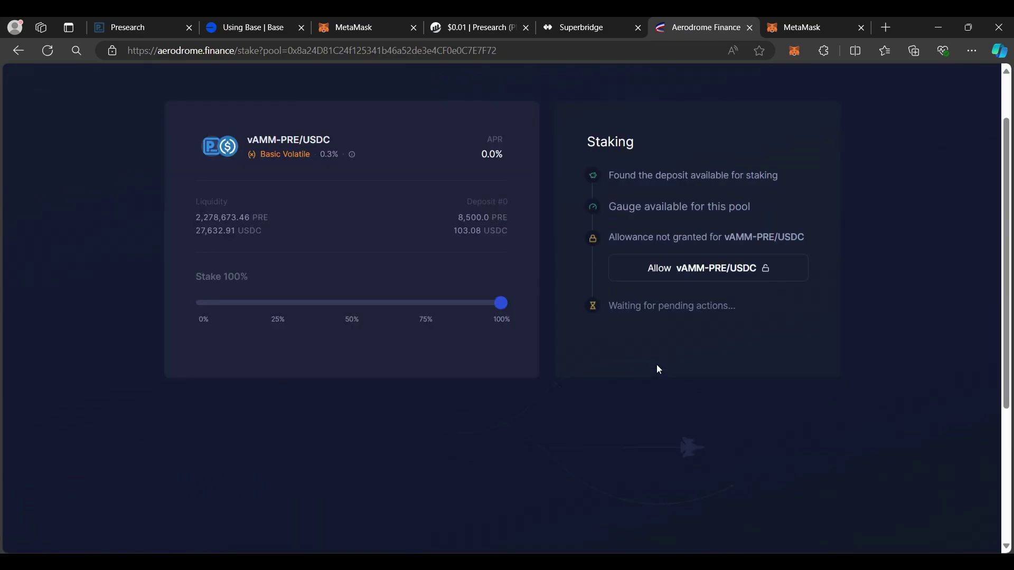
left_click(679, 267)
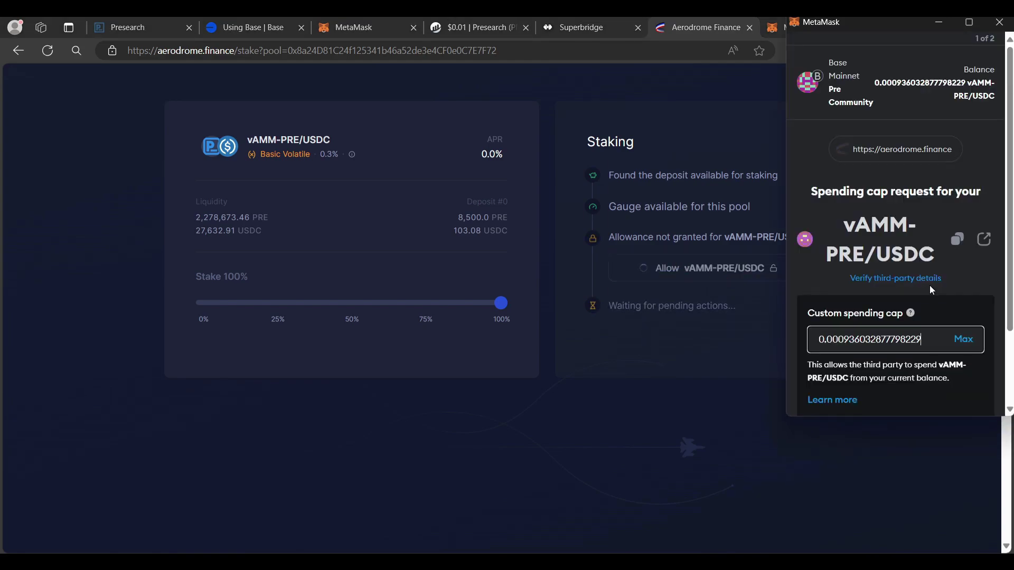
scroll(955, 285, "down", 1)
scroll(956, 296, "down", 1)
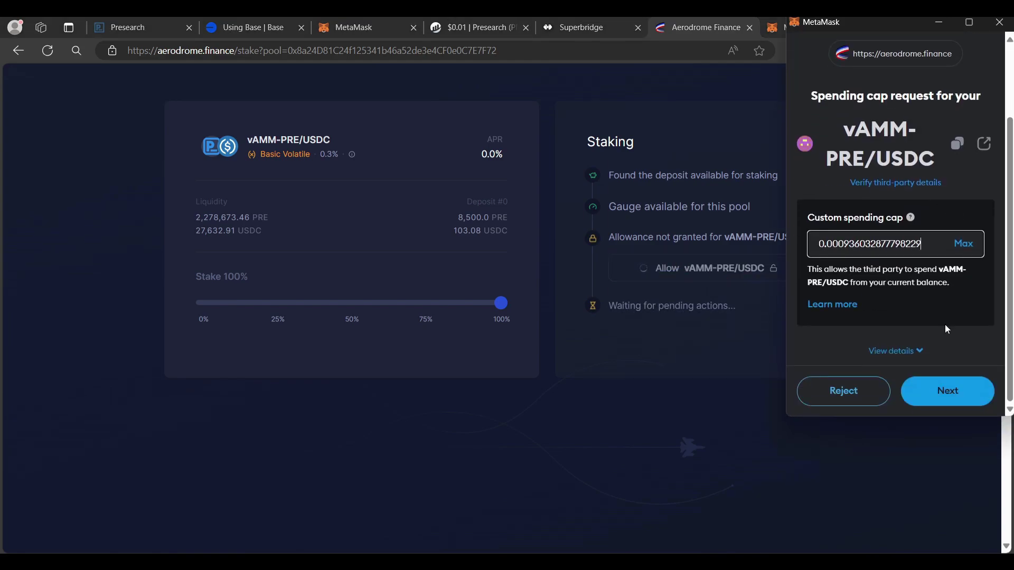
left_click(947, 389)
left_click(953, 389)
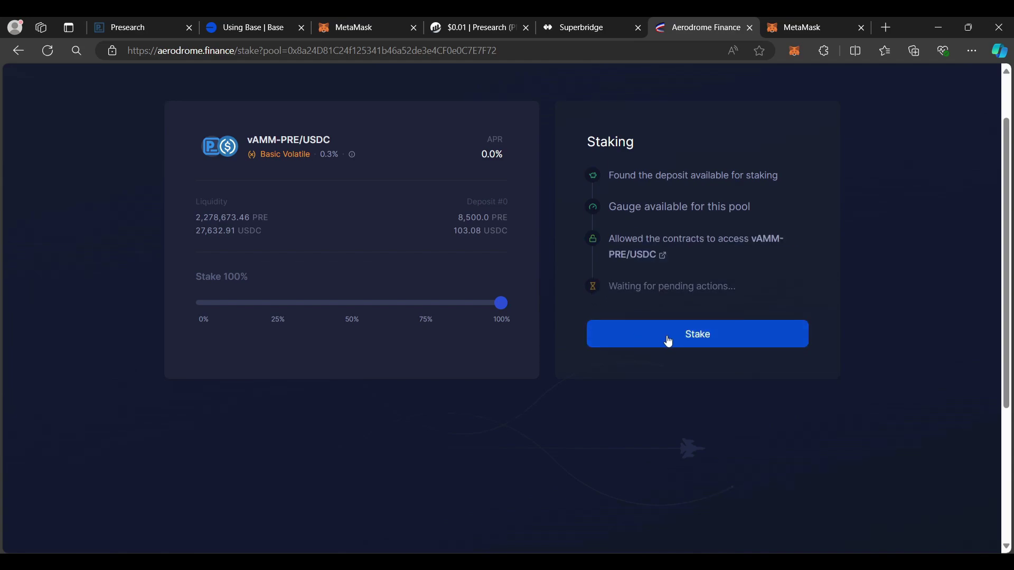
Stake 100% of the vAMM-PRE/USDC deposit and confirm in MetaMask
left_click(668, 335)
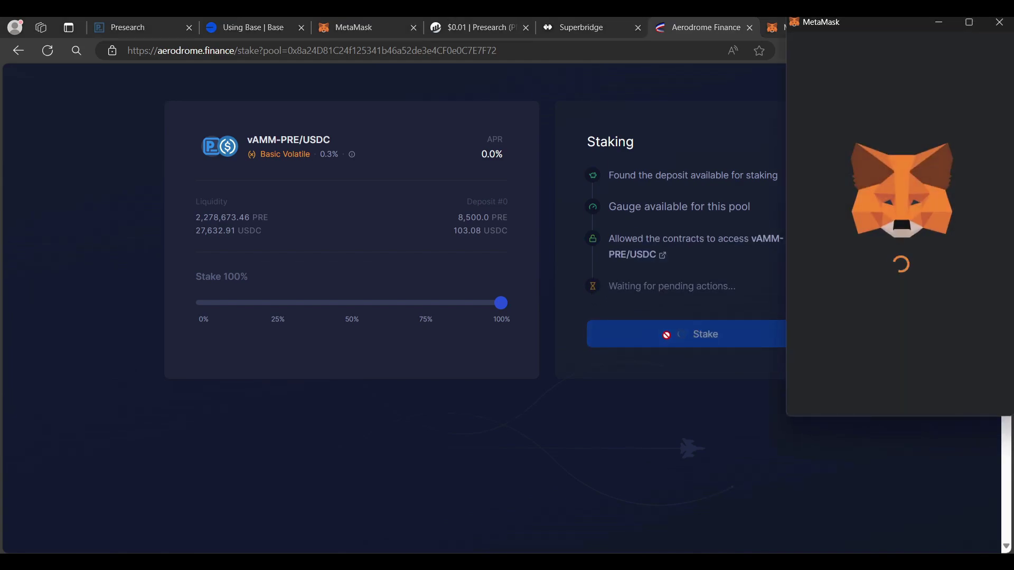
scroll(924, 344, "down", 4)
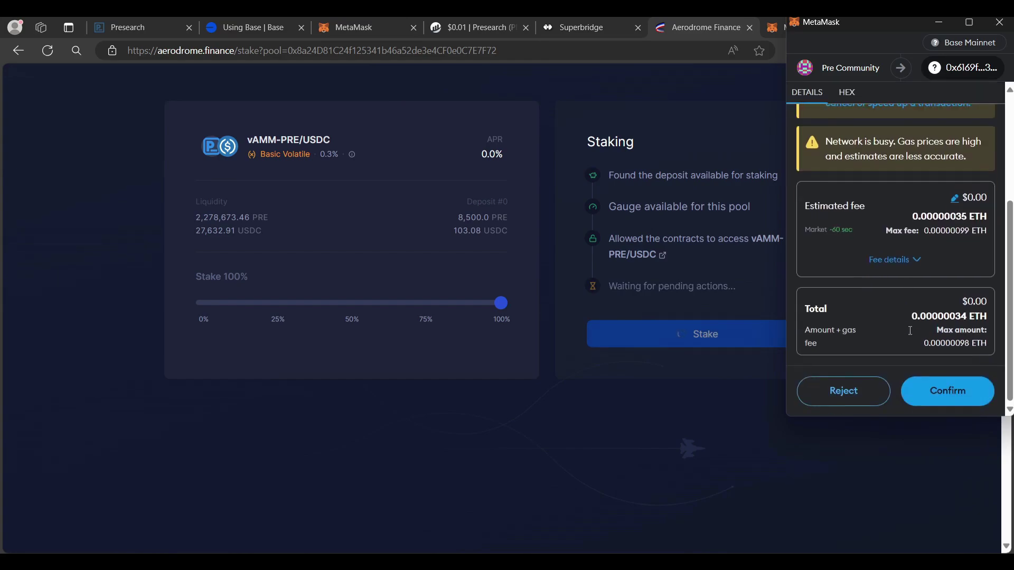
left_click(948, 392)
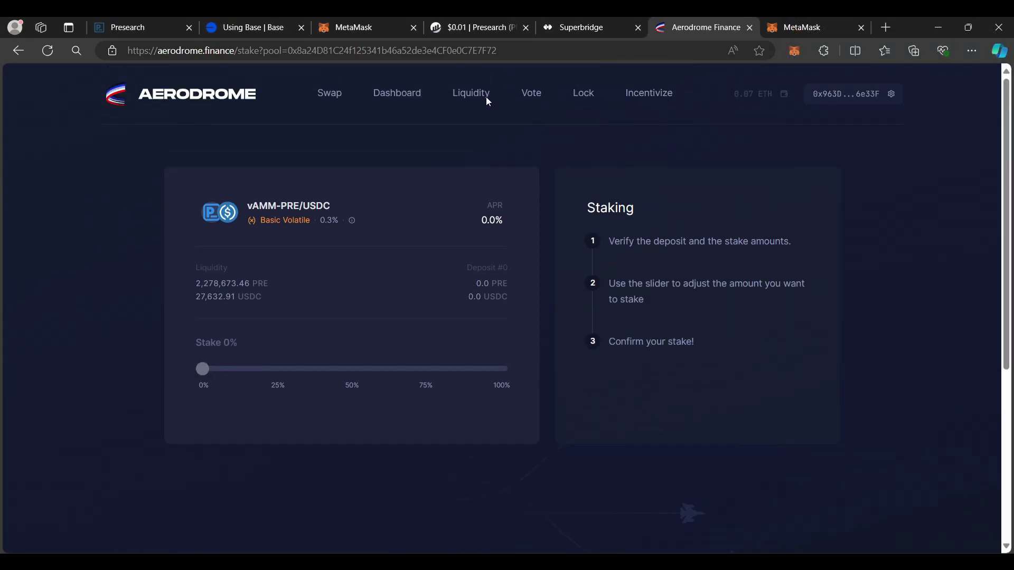
Go from Liquidity to the Dashboard showing 8,500.0 PRE and 103.08 USDC staked in vAMM-PRE/USDC
left_click(487, 98)
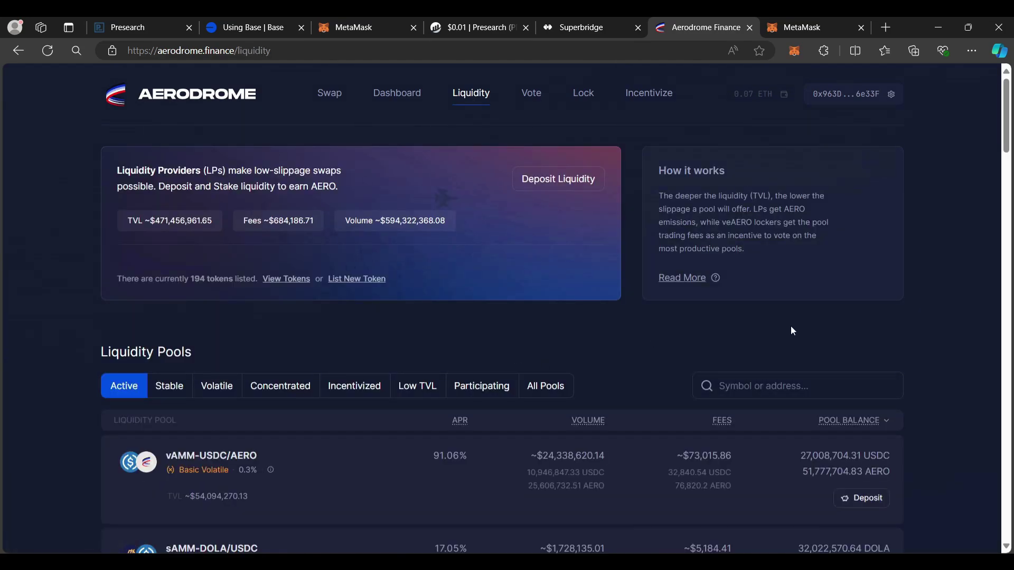
scroll(793, 331, "down", 3)
scroll(470, 348, "up", 3)
left_click(403, 95)
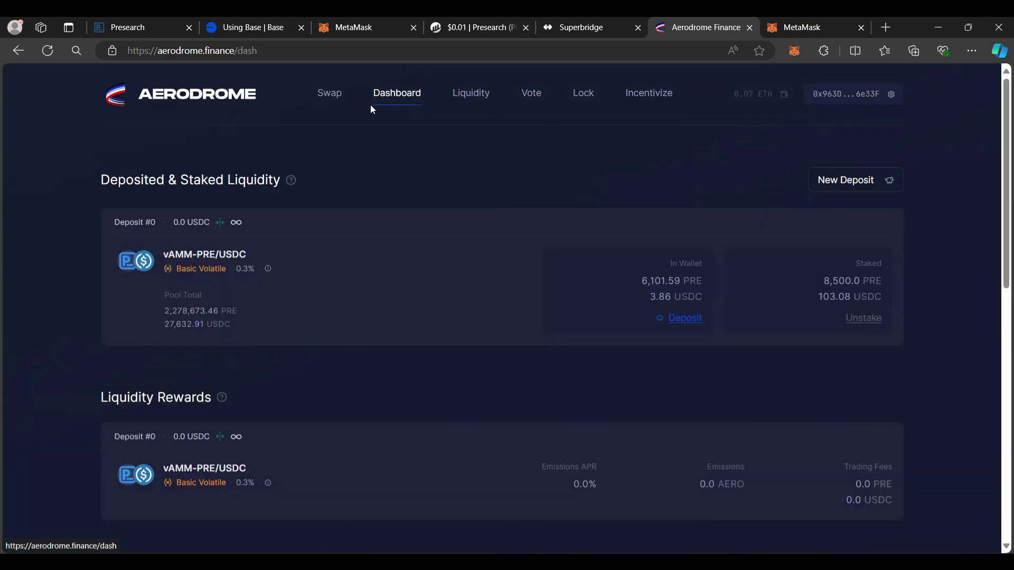